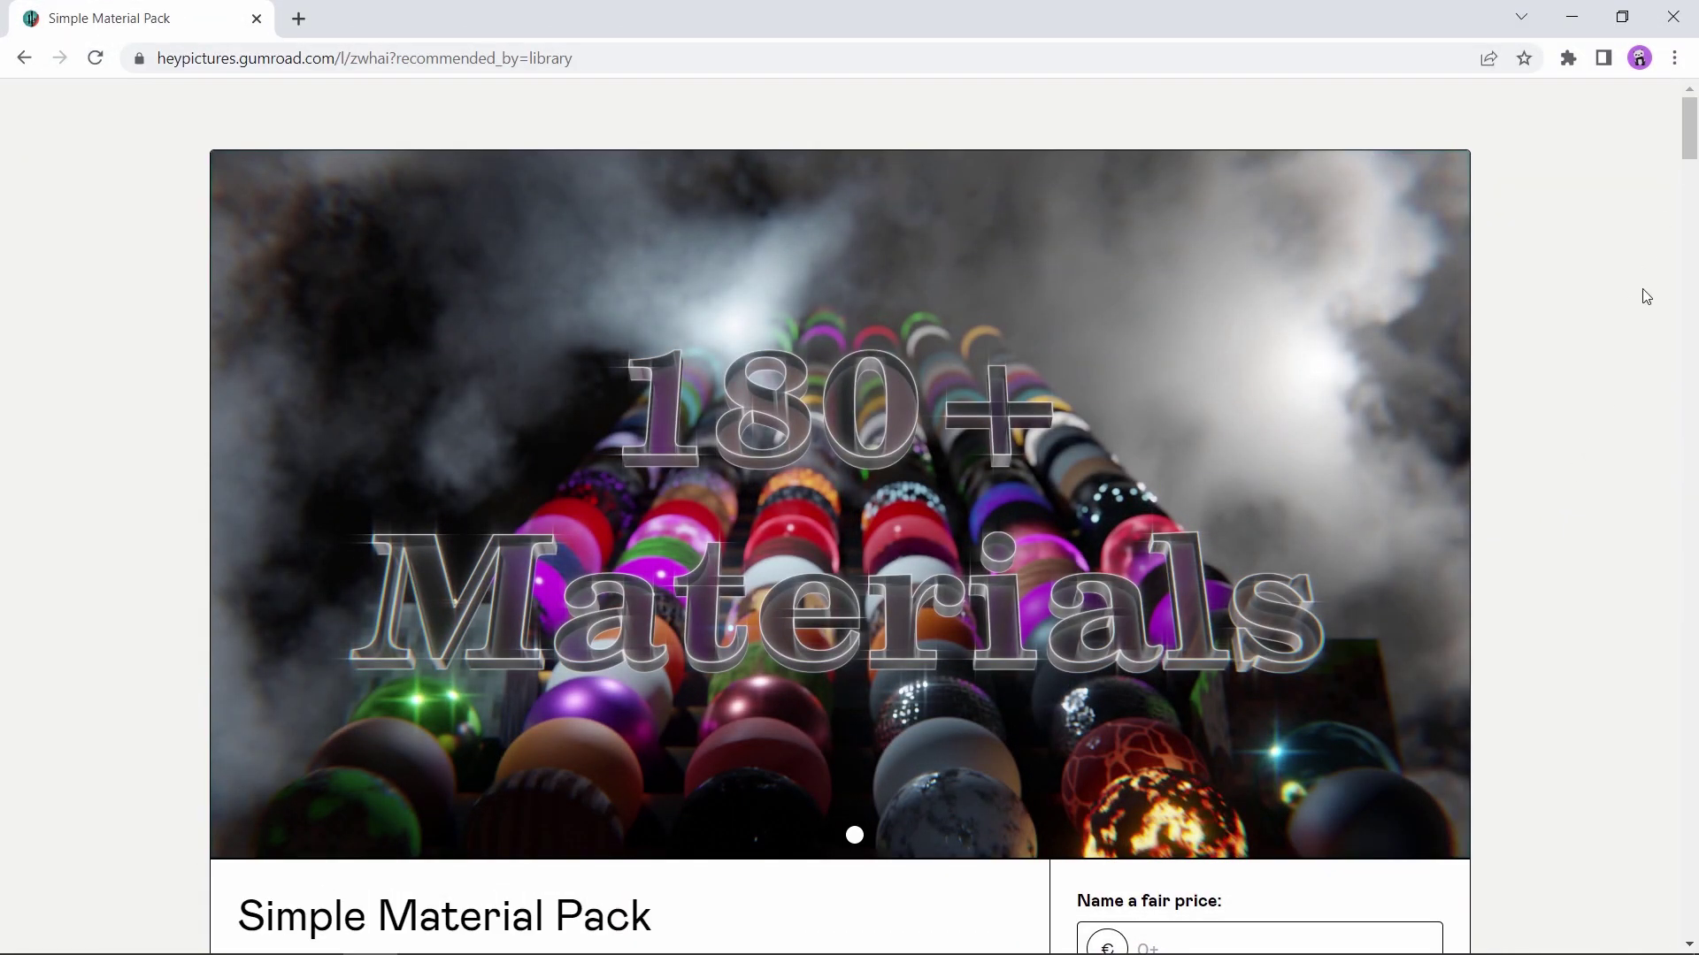
pyautogui.scroll(-3, 1644, 296)
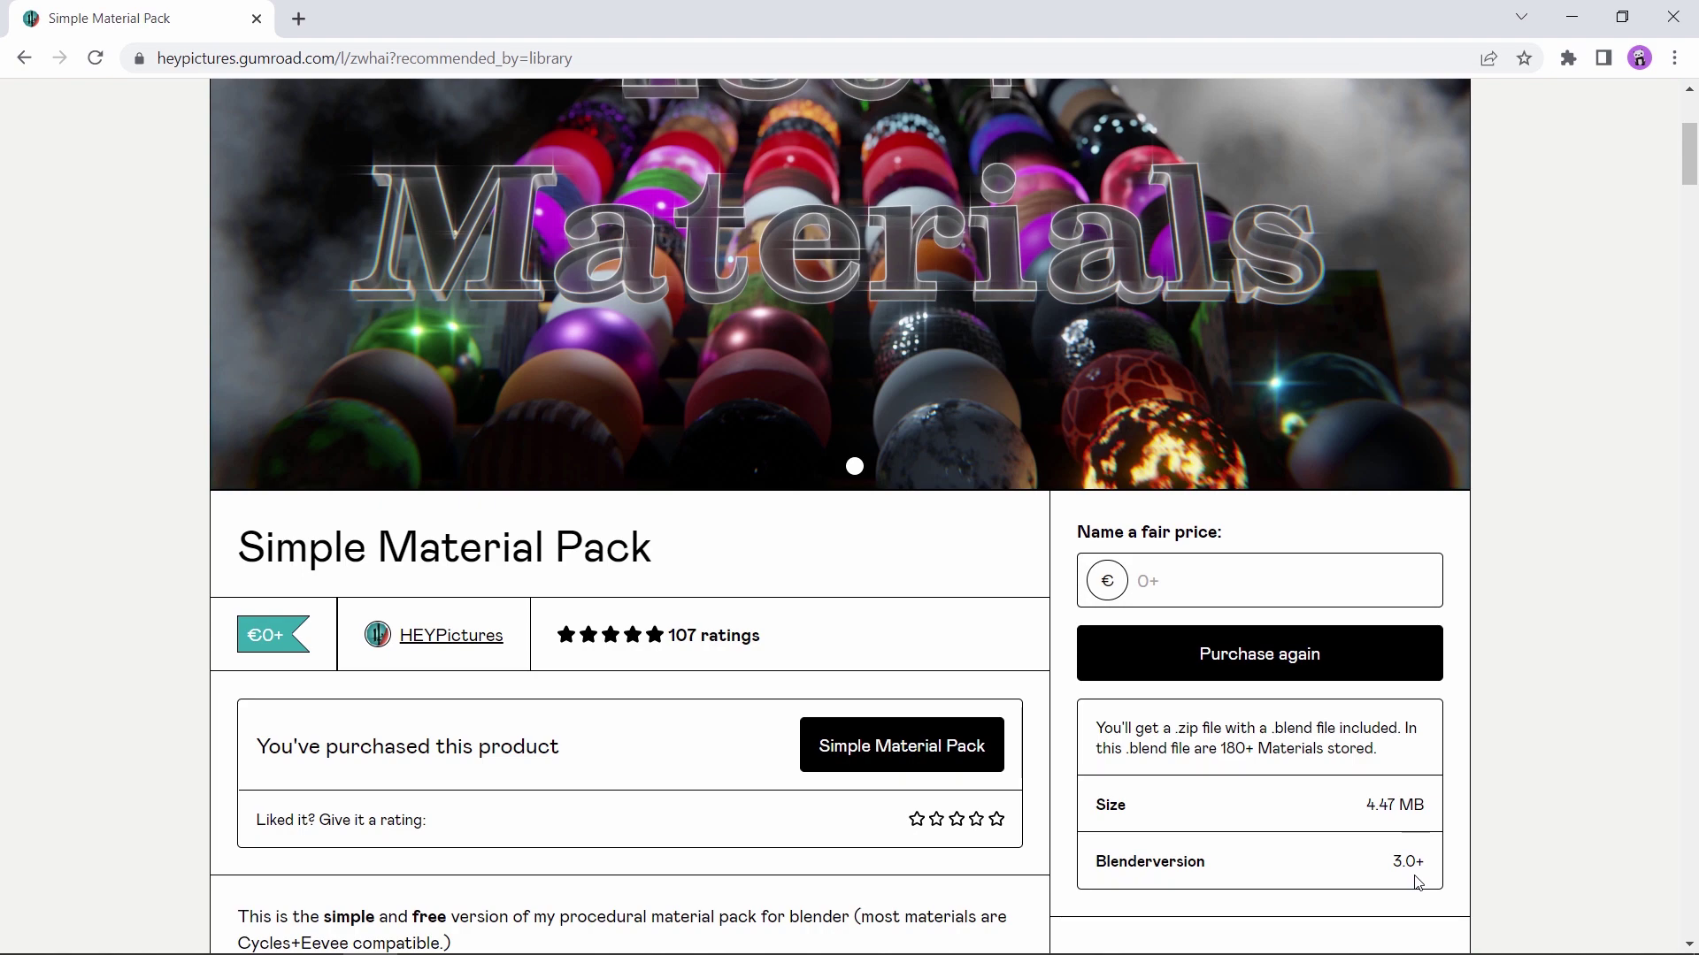
pyautogui.scroll(-5, 649, 743)
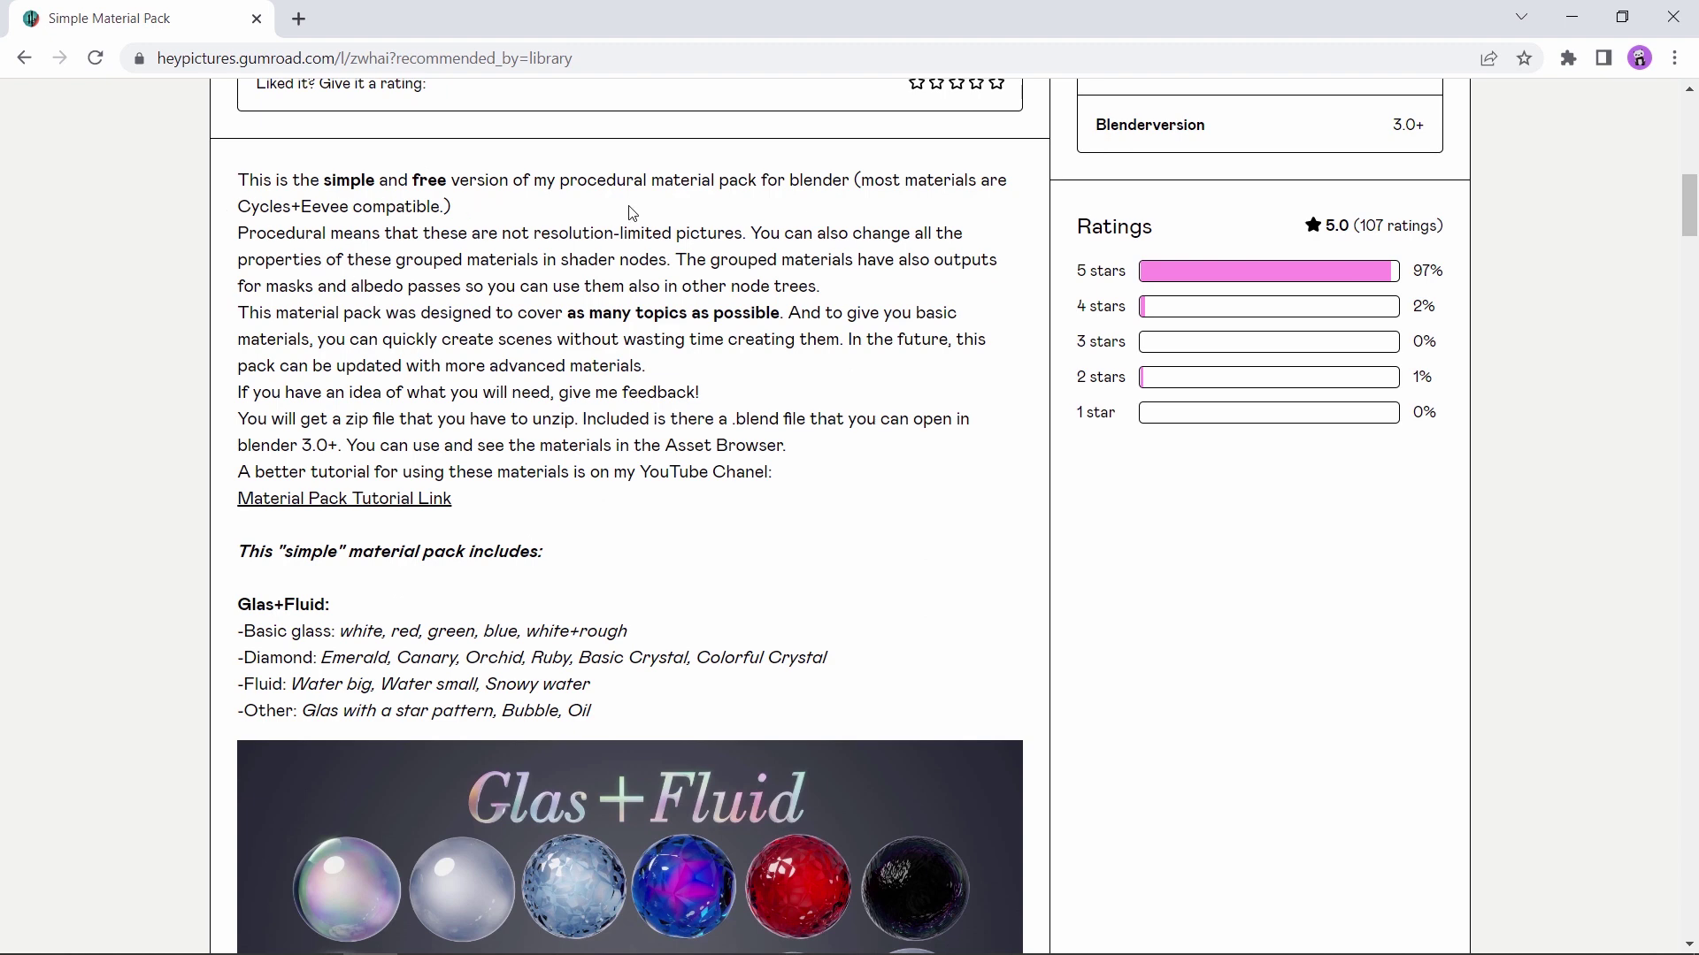
# Open the Advanced Material Pack page in a new tab, then switch Blender to Material Preview shading
pyautogui.moveTo(238, 232); pyautogui.dragTo(327, 232)
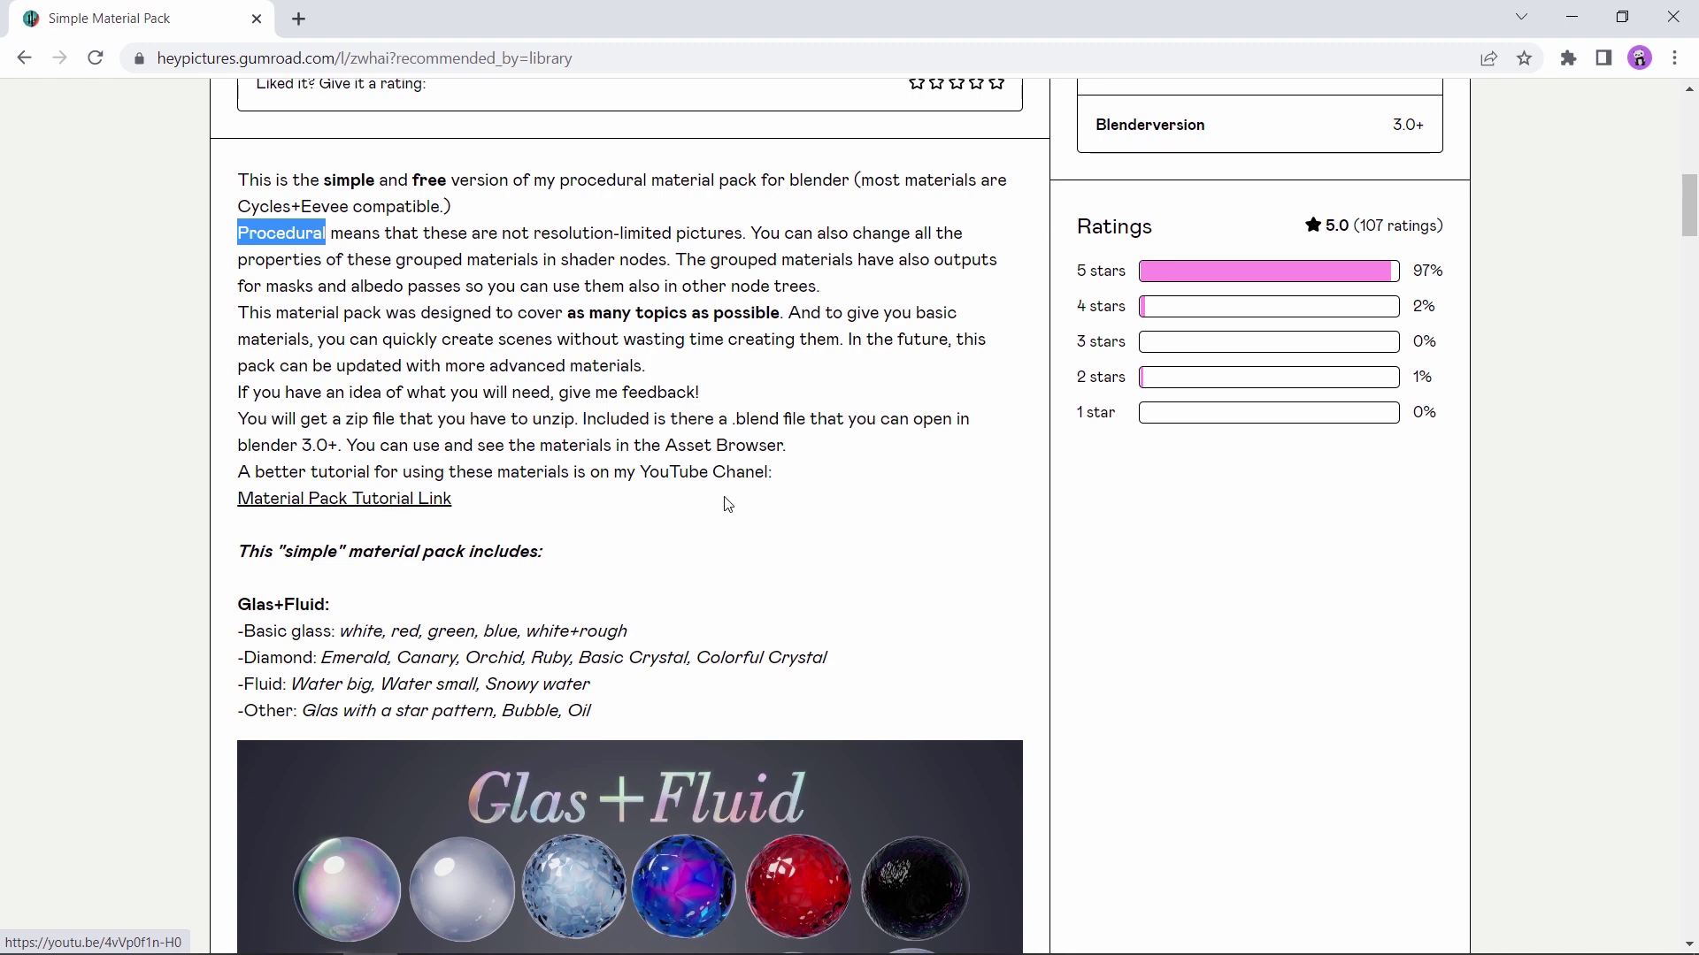
pyautogui.scroll(-1, 878, 546)
pyautogui.scroll(-2, 879, 546)
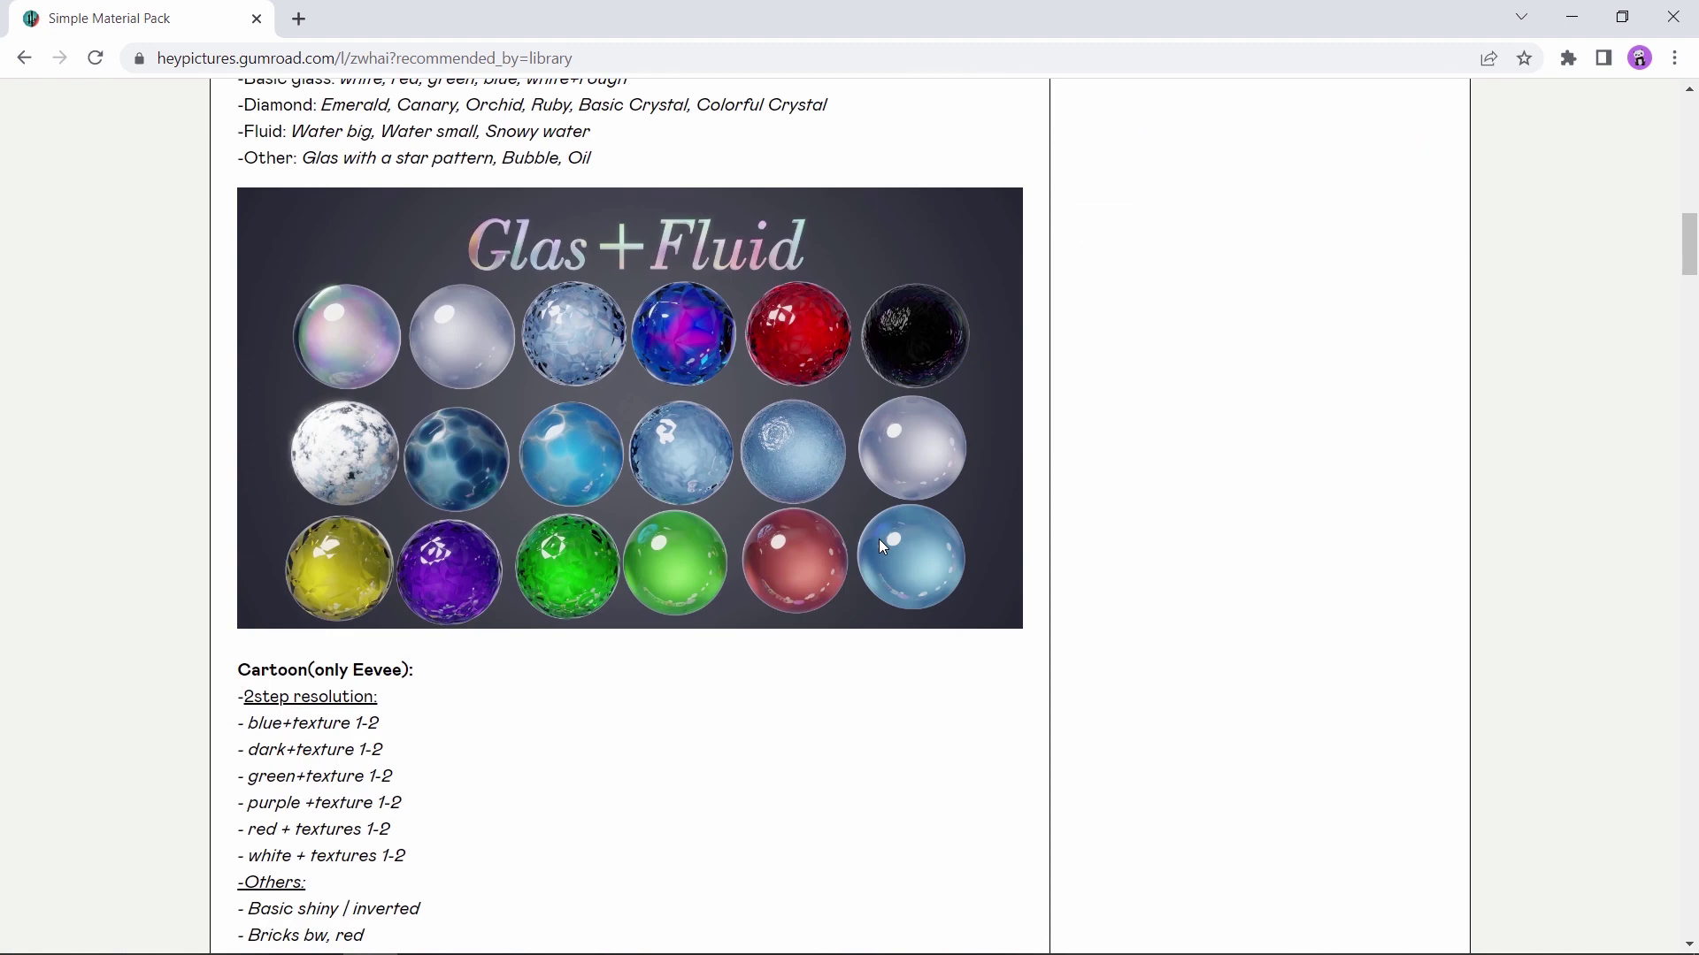
pyautogui.scroll(-1, 882, 545)
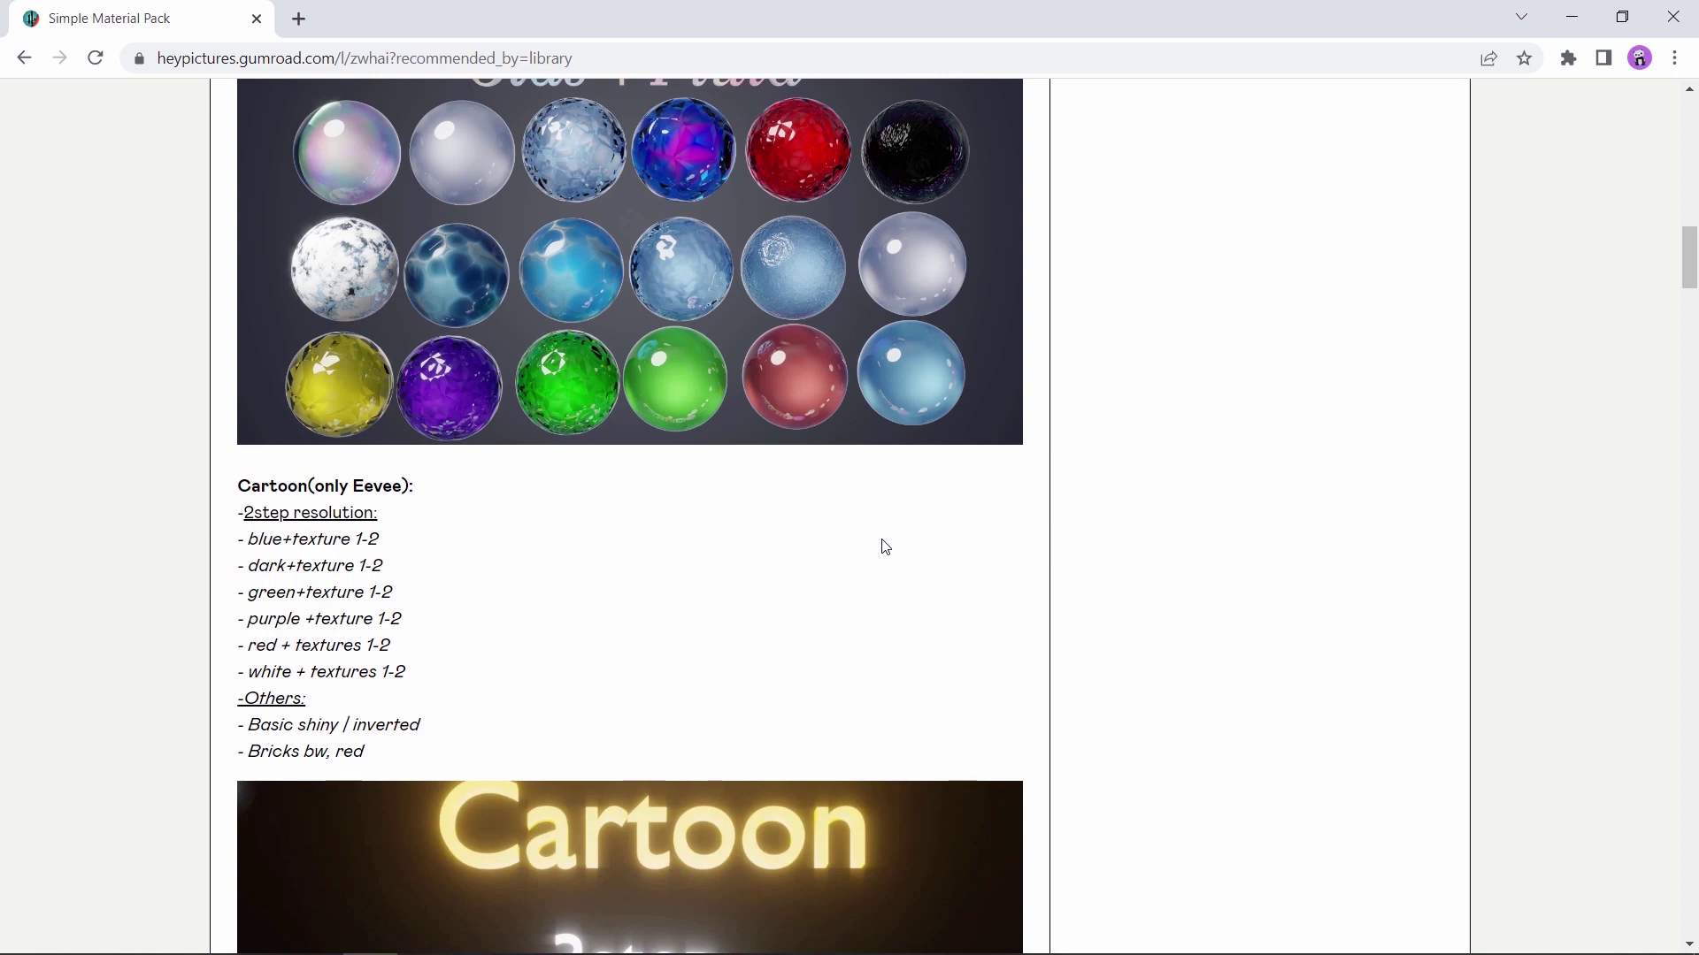
pyautogui.scroll(-3, 883, 545)
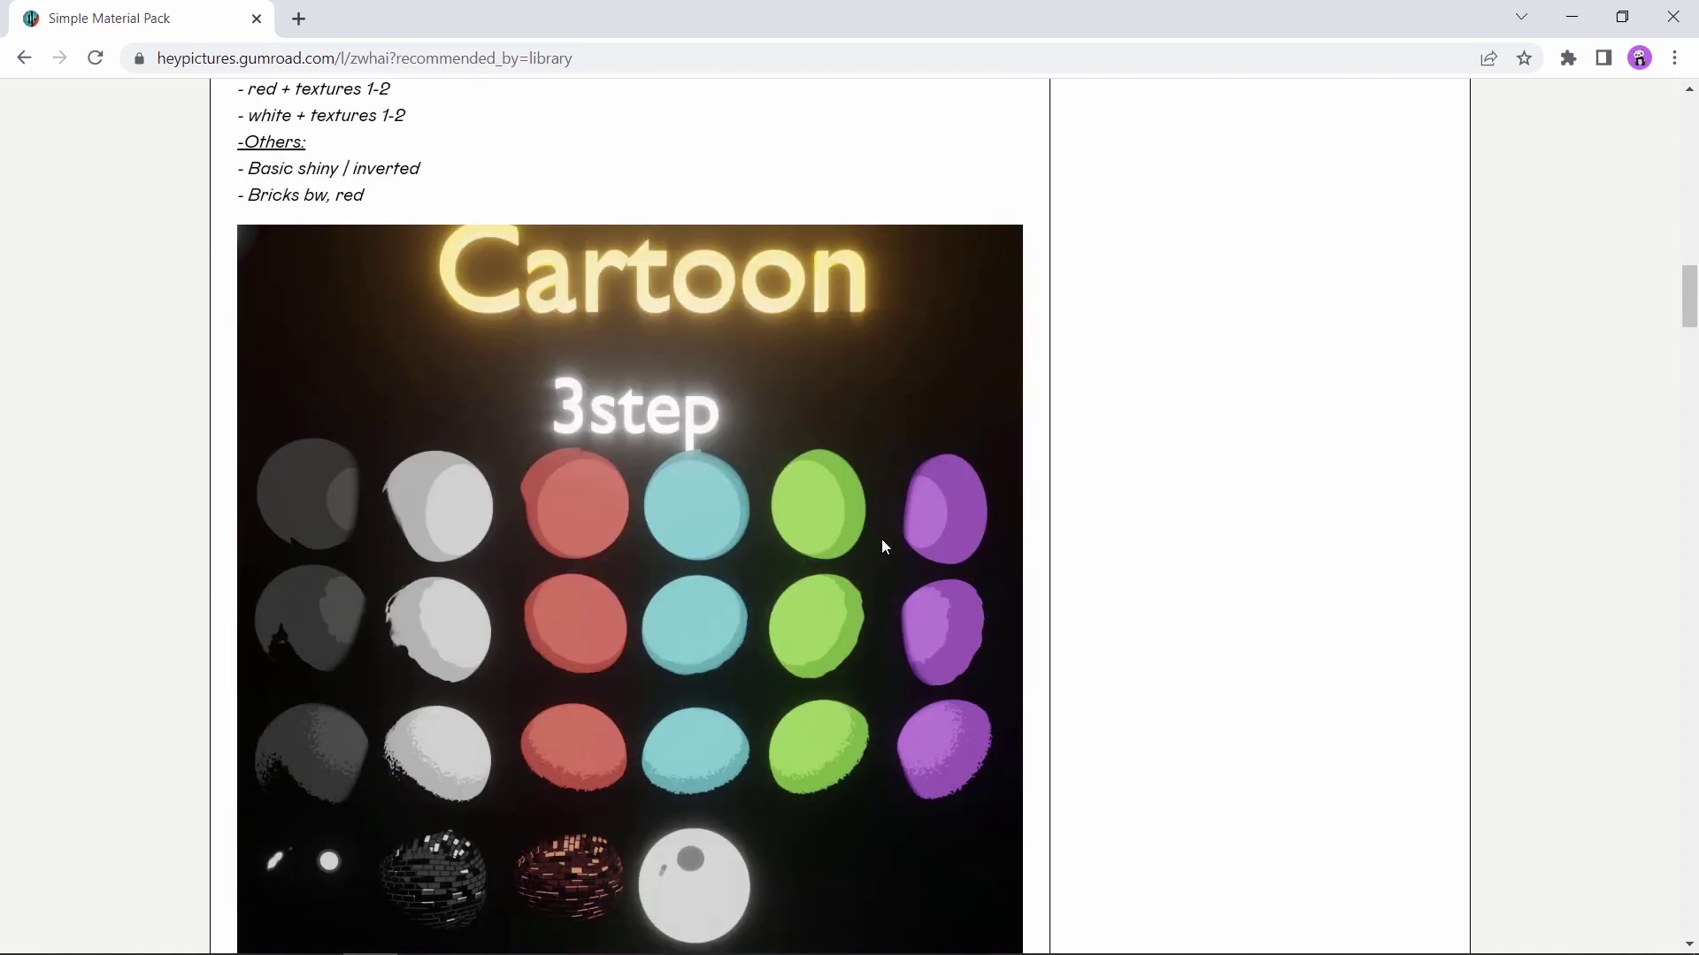
pyautogui.scroll(-4, 881, 539)
pyautogui.scroll(-4, 882, 540)
pyautogui.scroll(-5, 1426, 455)
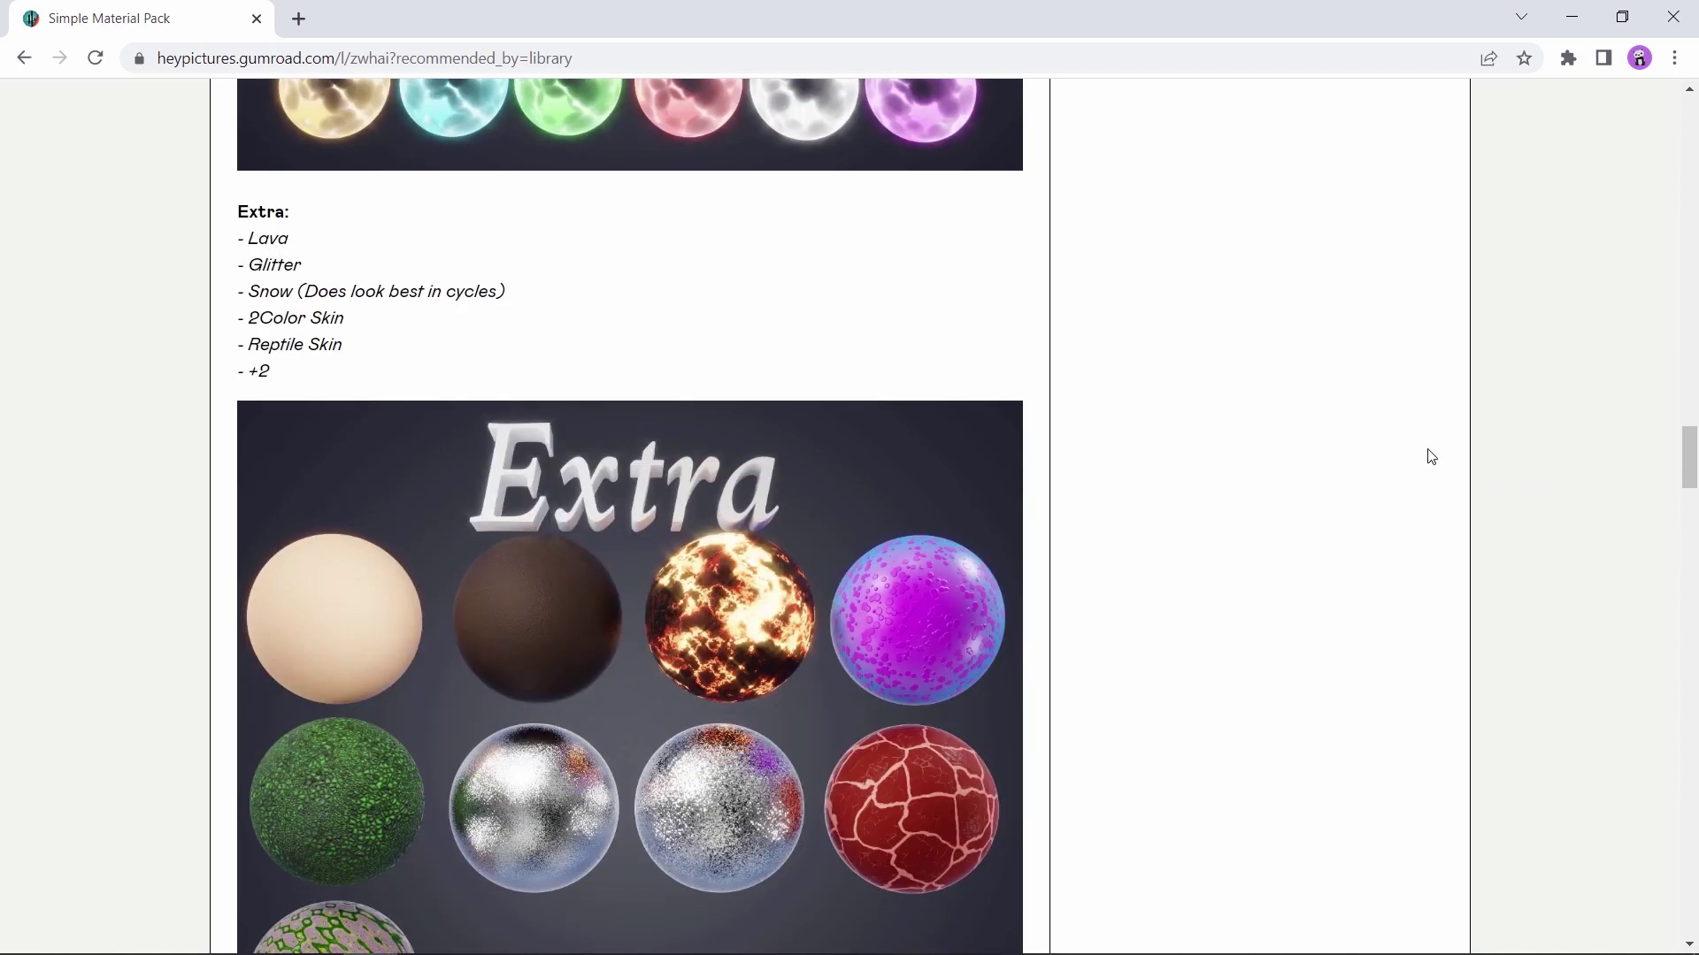
pyautogui.scroll(-5, 1570, 505)
pyautogui.moveTo(1687, 676); pyautogui.dragTo(1675, 894)
pyautogui.scroll(-2, 1373, 602)
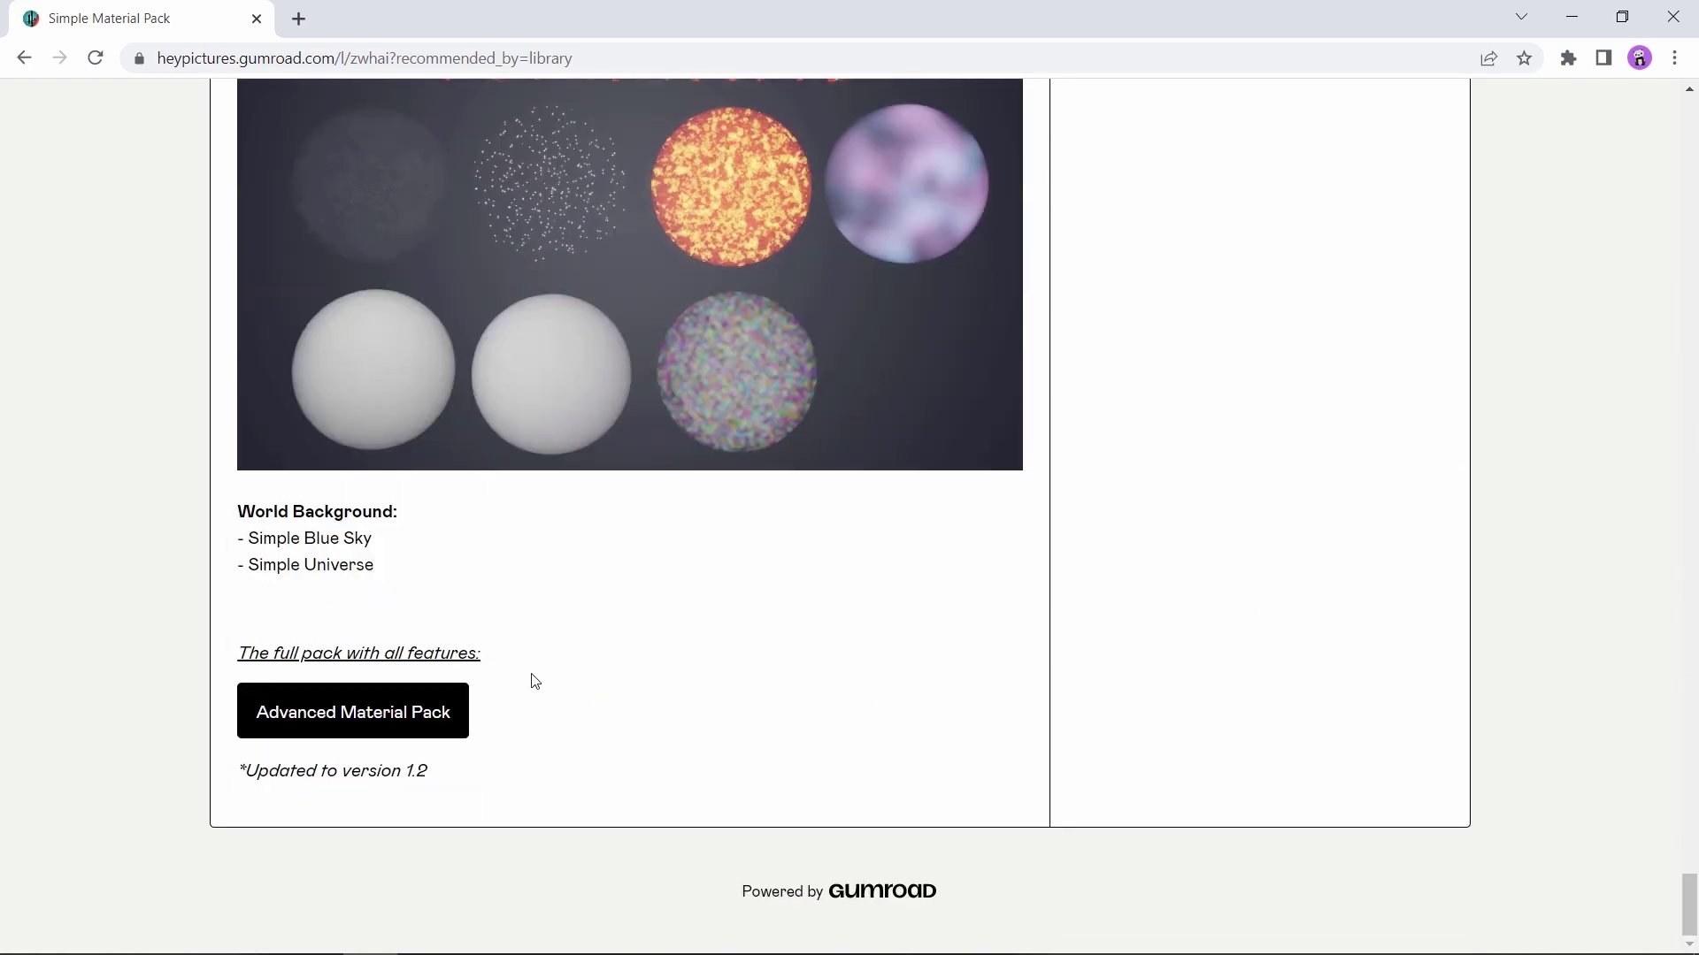
pyautogui.click(355, 716)
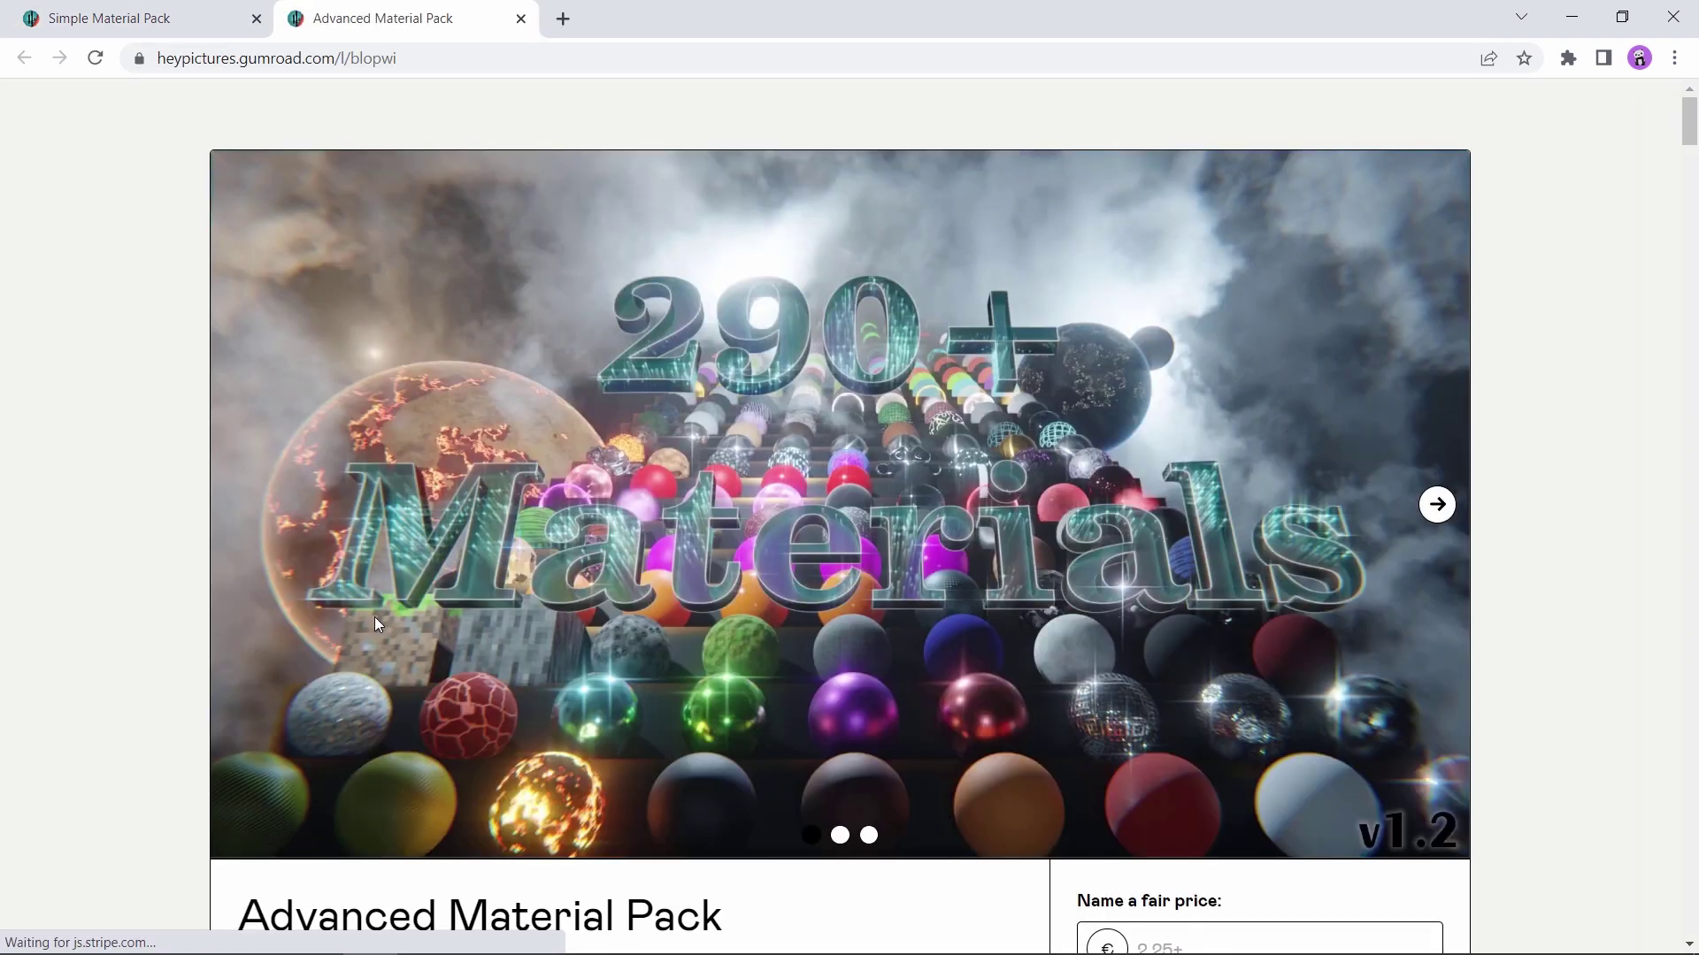
pyautogui.scroll(-3, 374, 617)
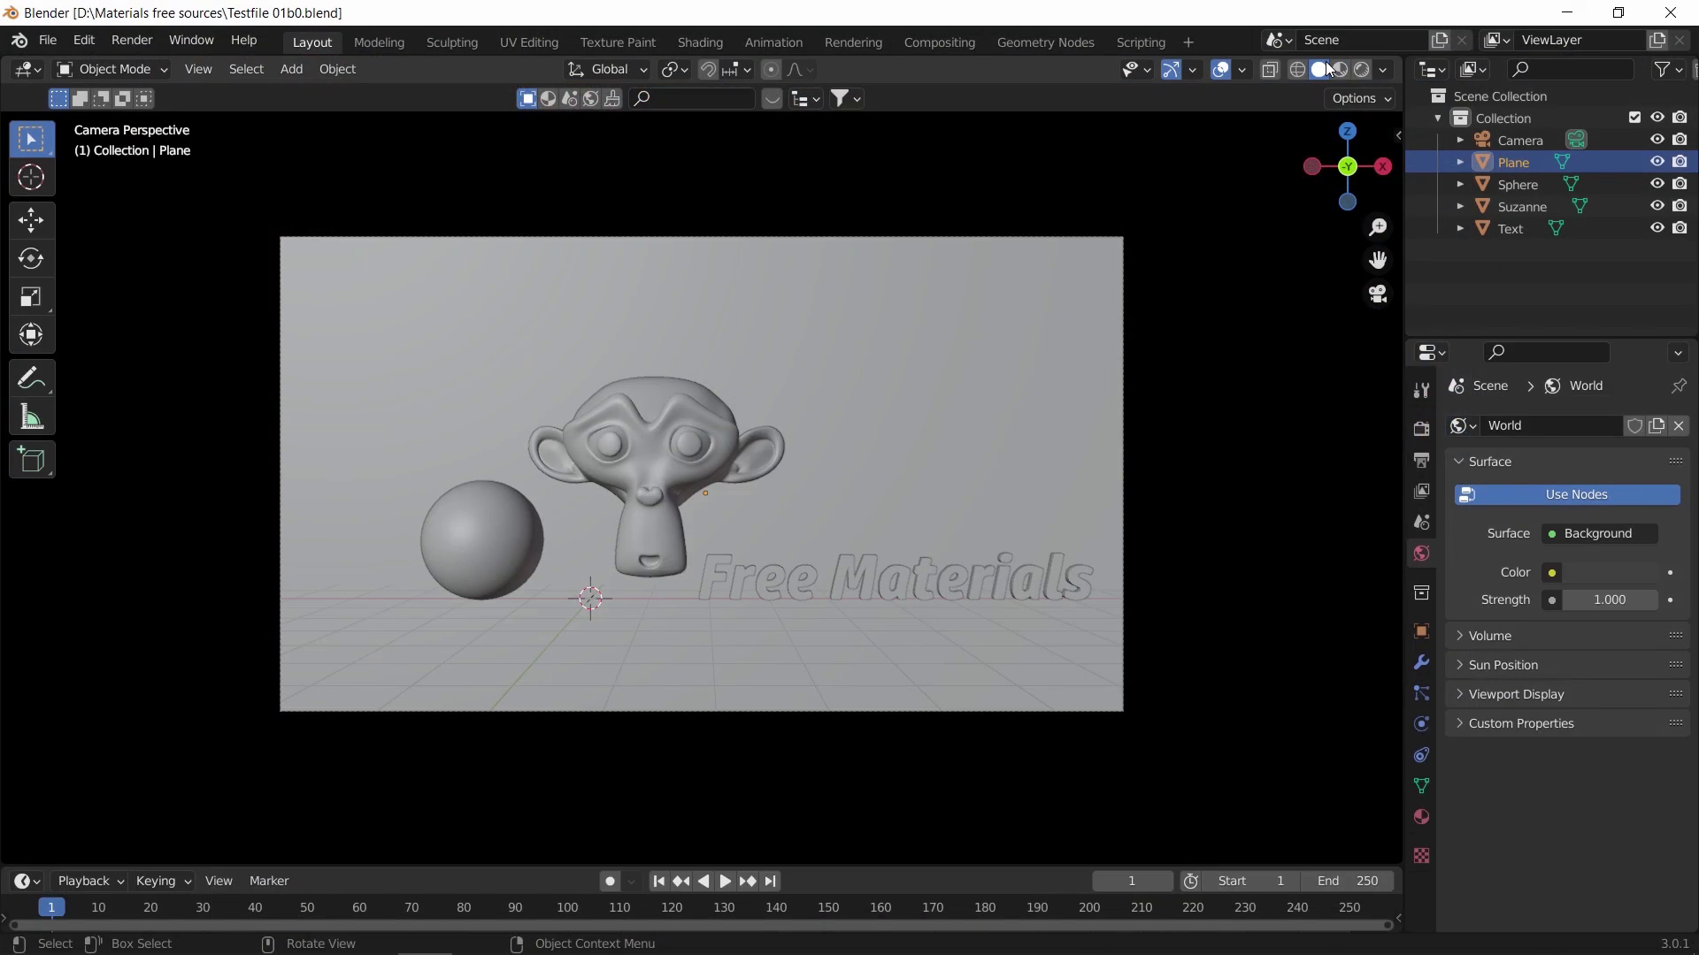
pyautogui.click(1339, 69)
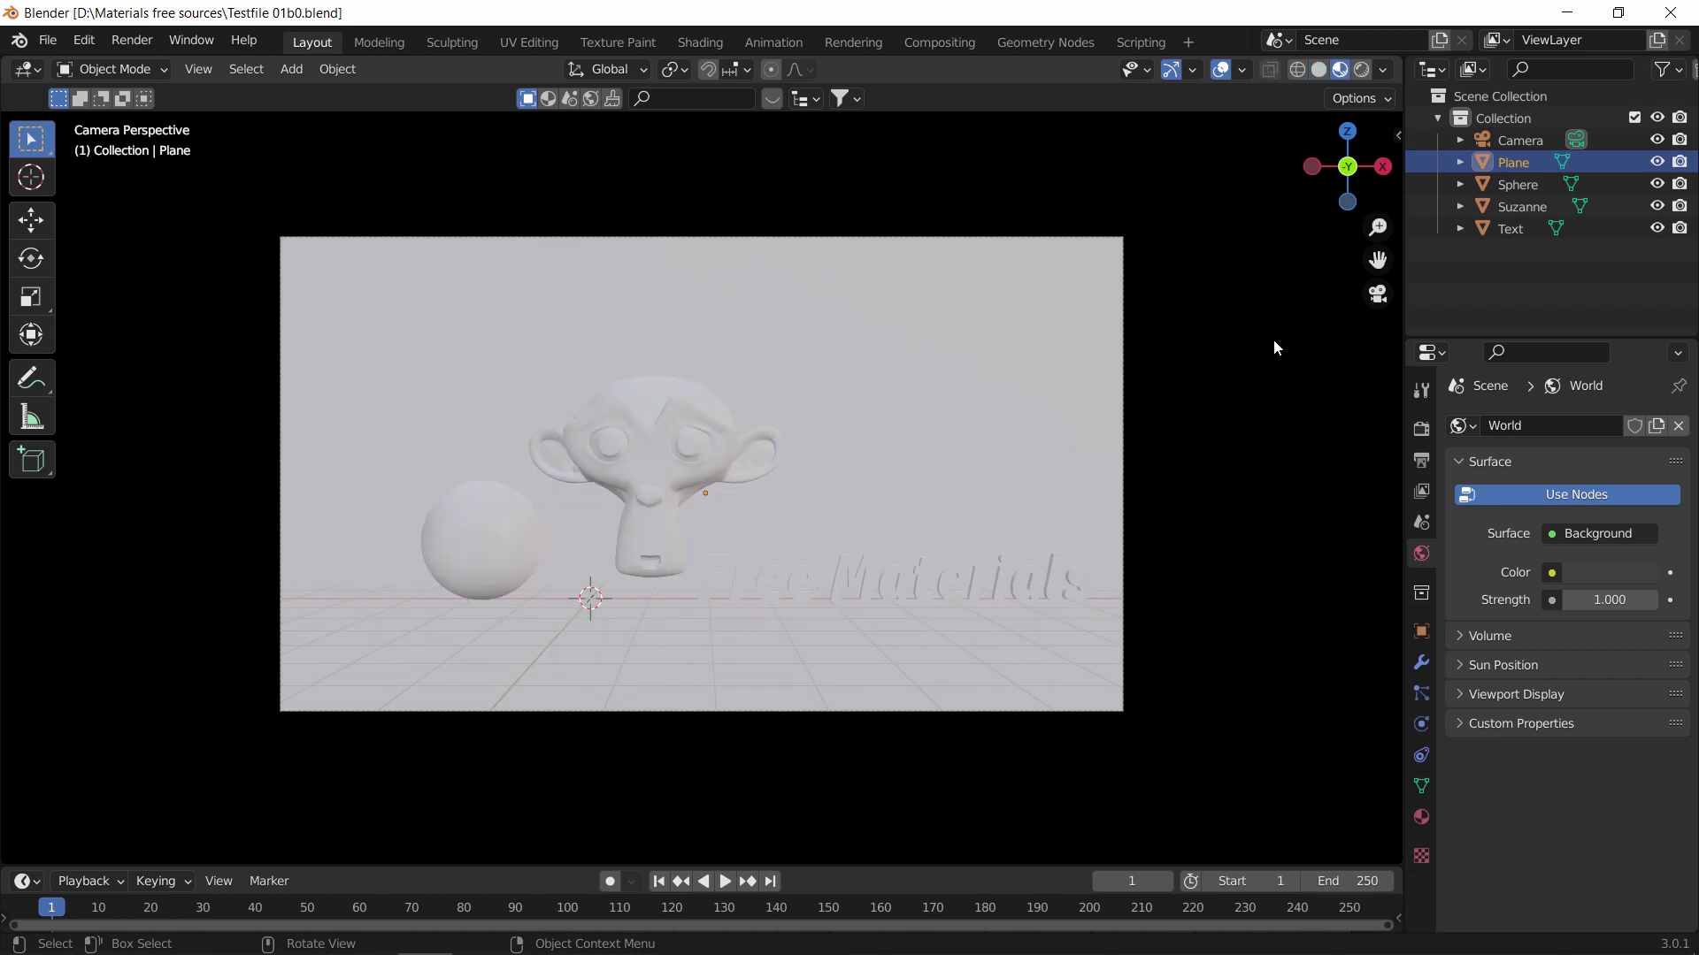
pyautogui.click(49, 40)
# Append 2step_blue through 2step_white from Material Pack Simple v1.2.blend's Material folder
pyautogui.click(146, 281)
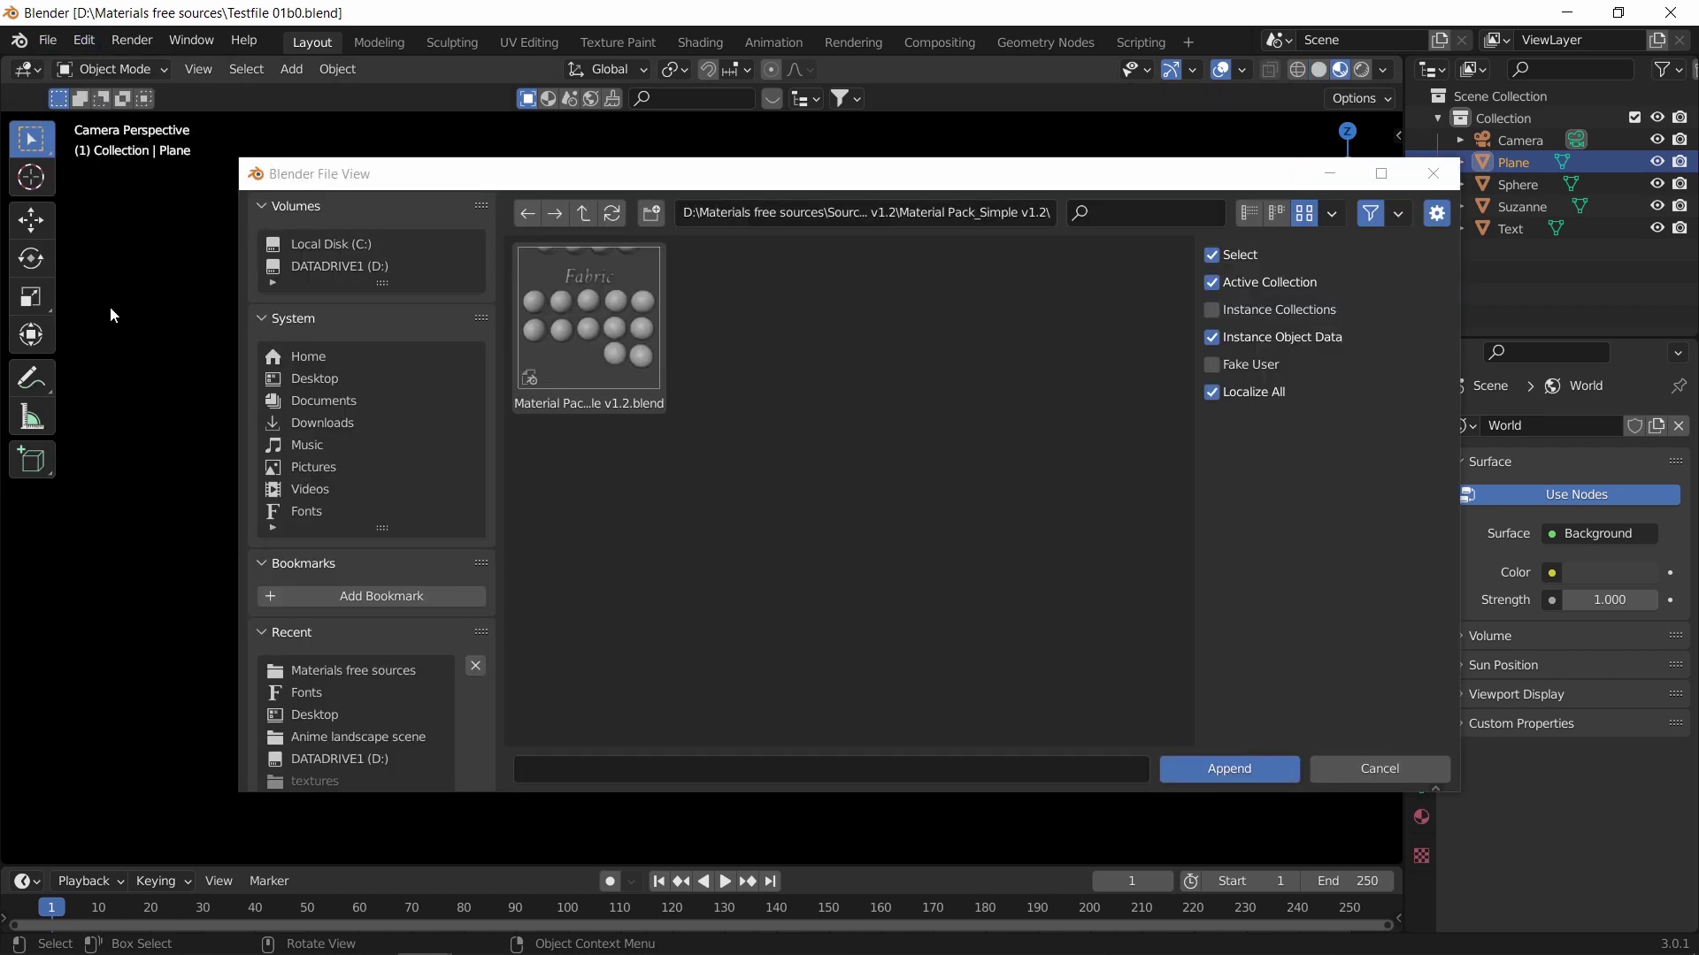
pyautogui.click(559, 337)
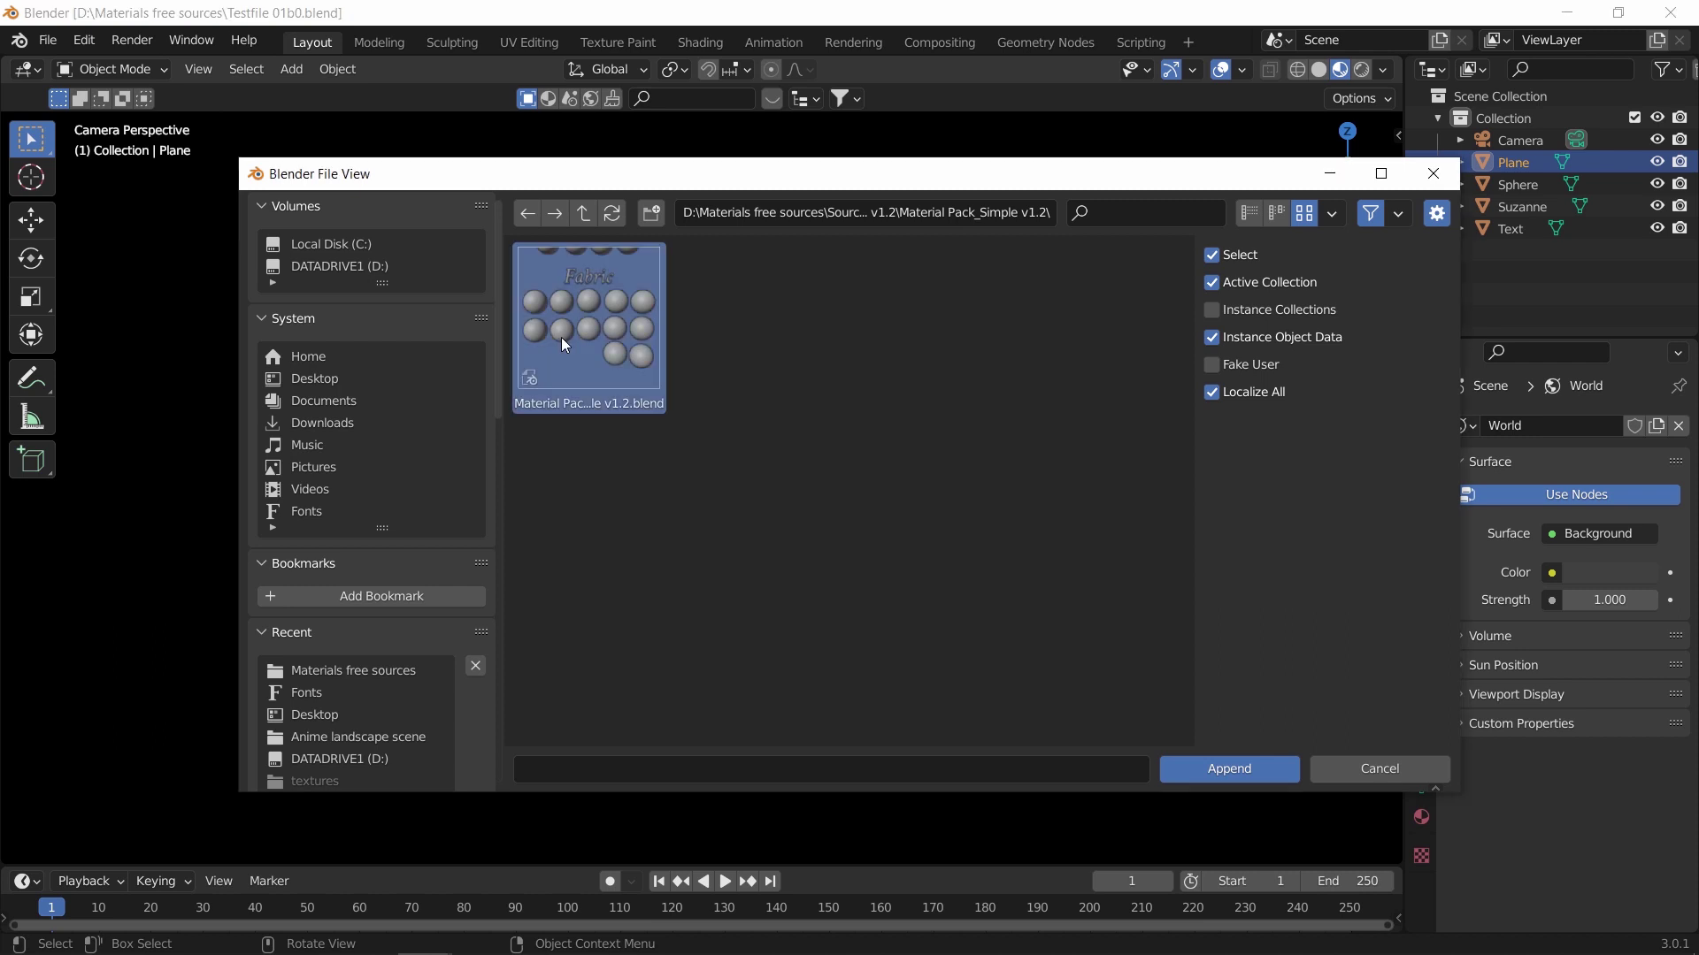
pyautogui.doubleClick(562, 338)
pyautogui.scroll(-2, 686, 450)
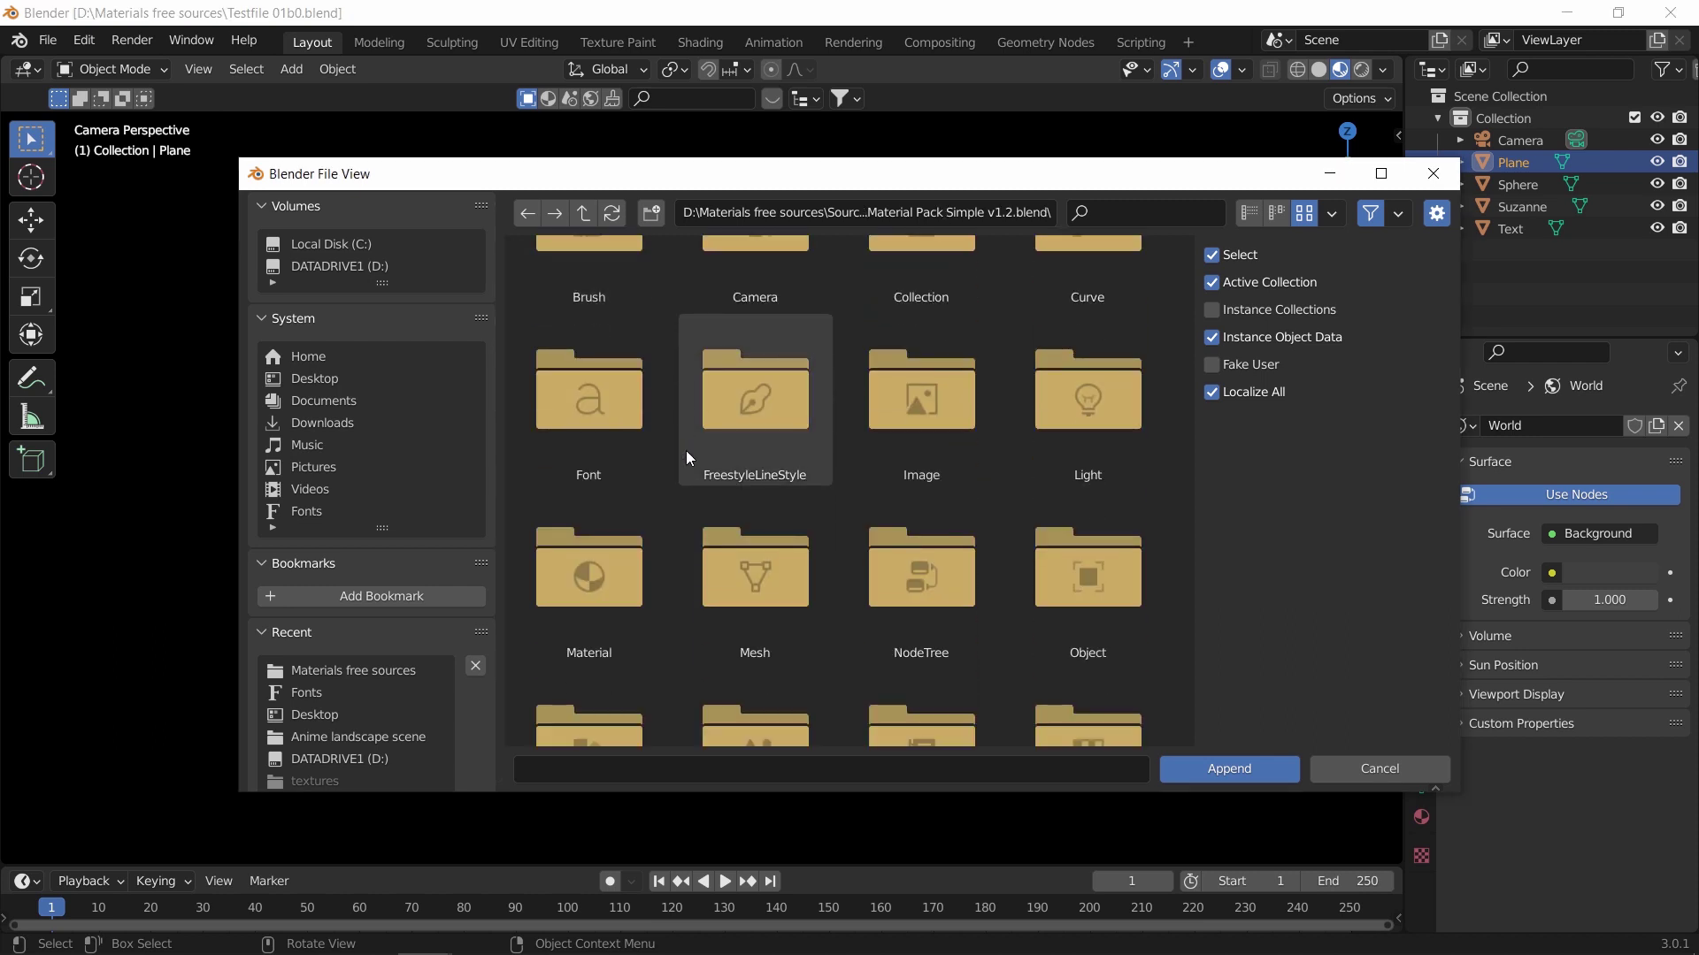
pyautogui.doubleClick(596, 570)
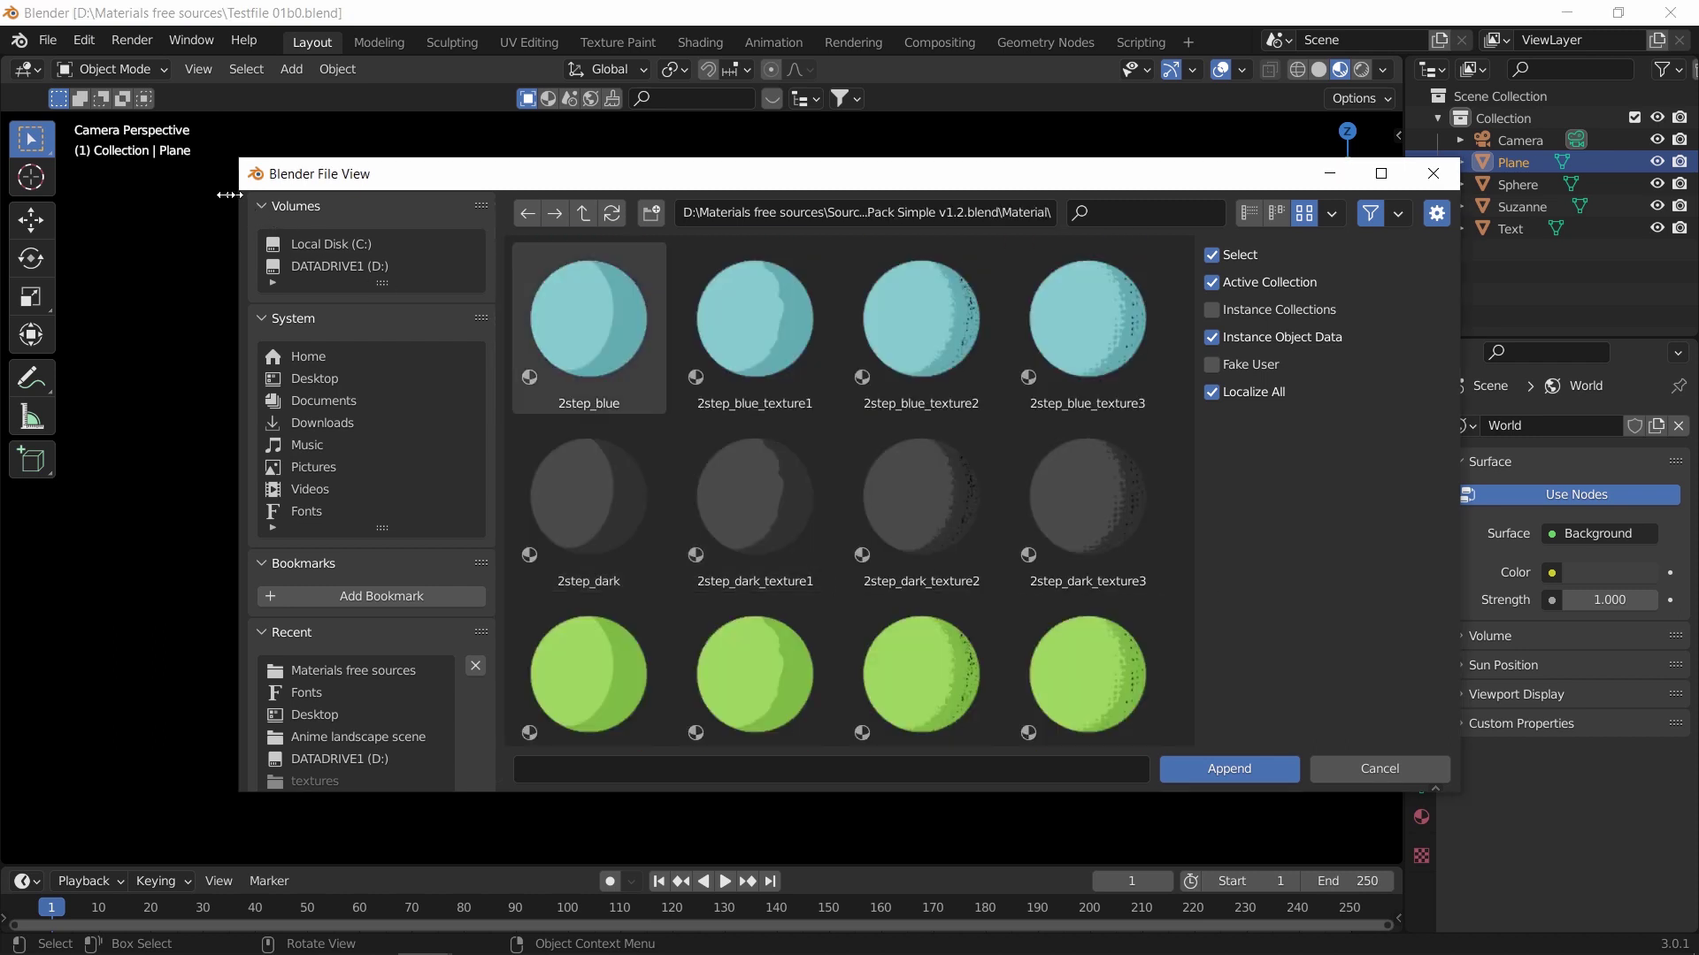
pyautogui.moveTo(229, 195); pyautogui.dragTo(116, 195)
pyautogui.moveTo(1187, 146)
pyautogui.mouseDown()
pyautogui.moveTo(1189, 339)
pyautogui.moveTo(1160, 136)
pyautogui.mouseUp()
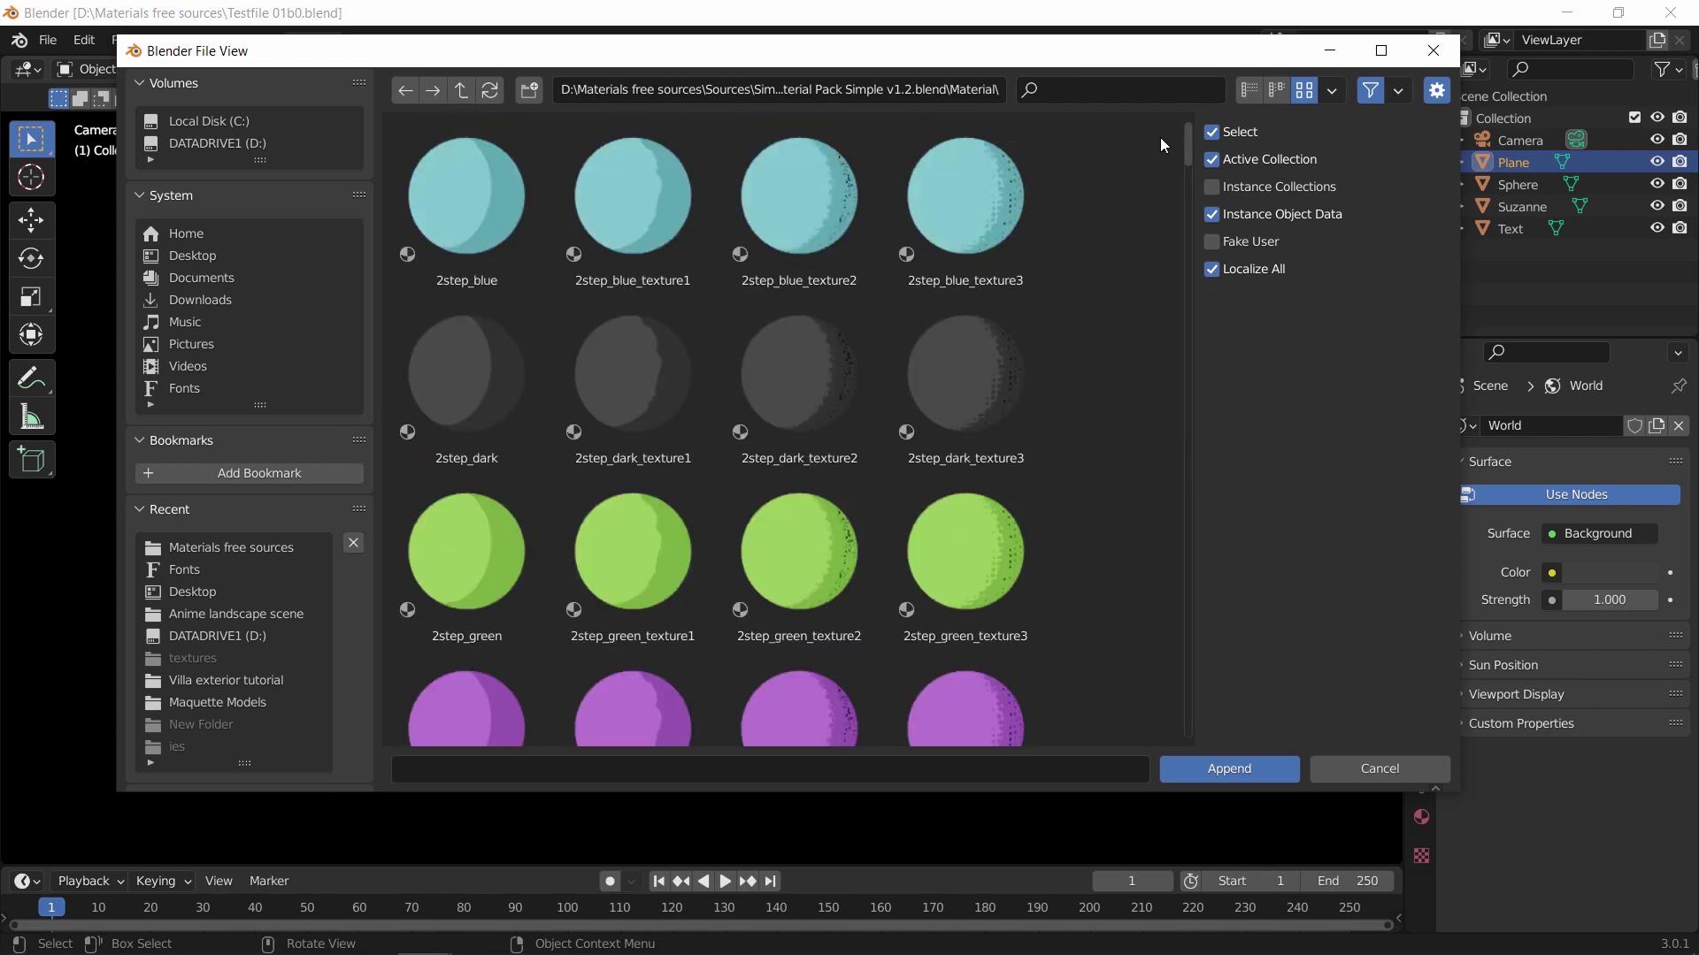
pyautogui.moveTo(465, 200); pyautogui.dragTo(469, 652)
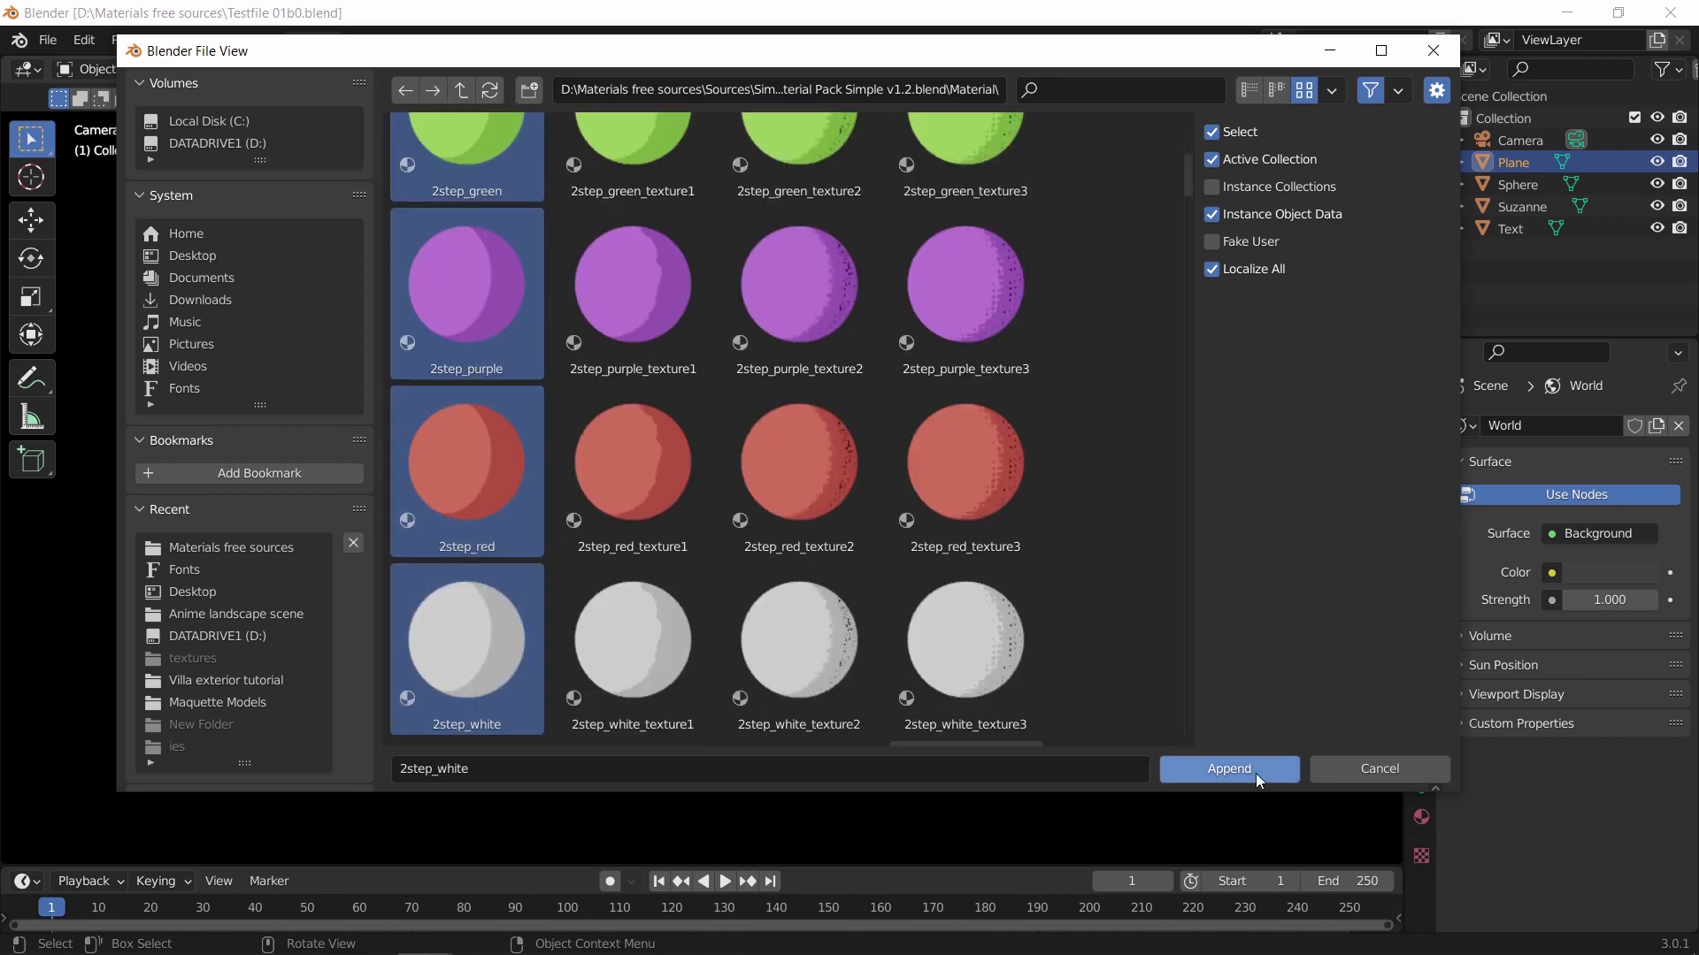
pyautogui.click(1256, 775)
# Assign the 2step_red material to the monkey head
pyautogui.click(667, 578)
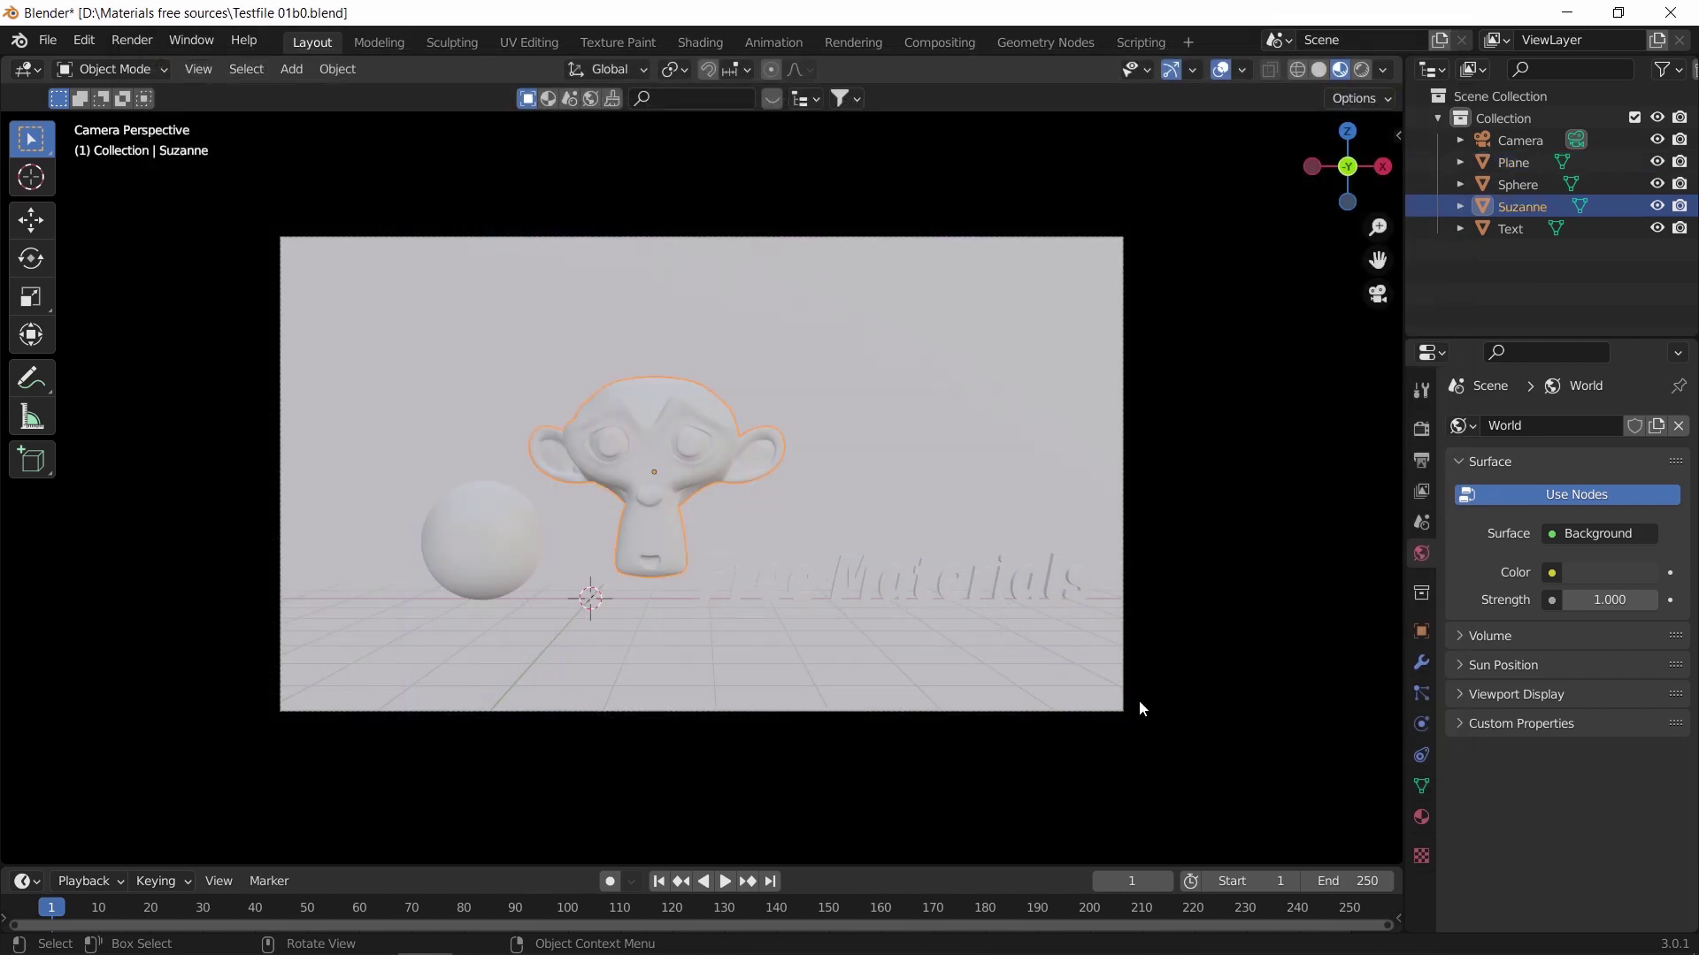
pyautogui.click(1422, 815)
pyautogui.click(1460, 517)
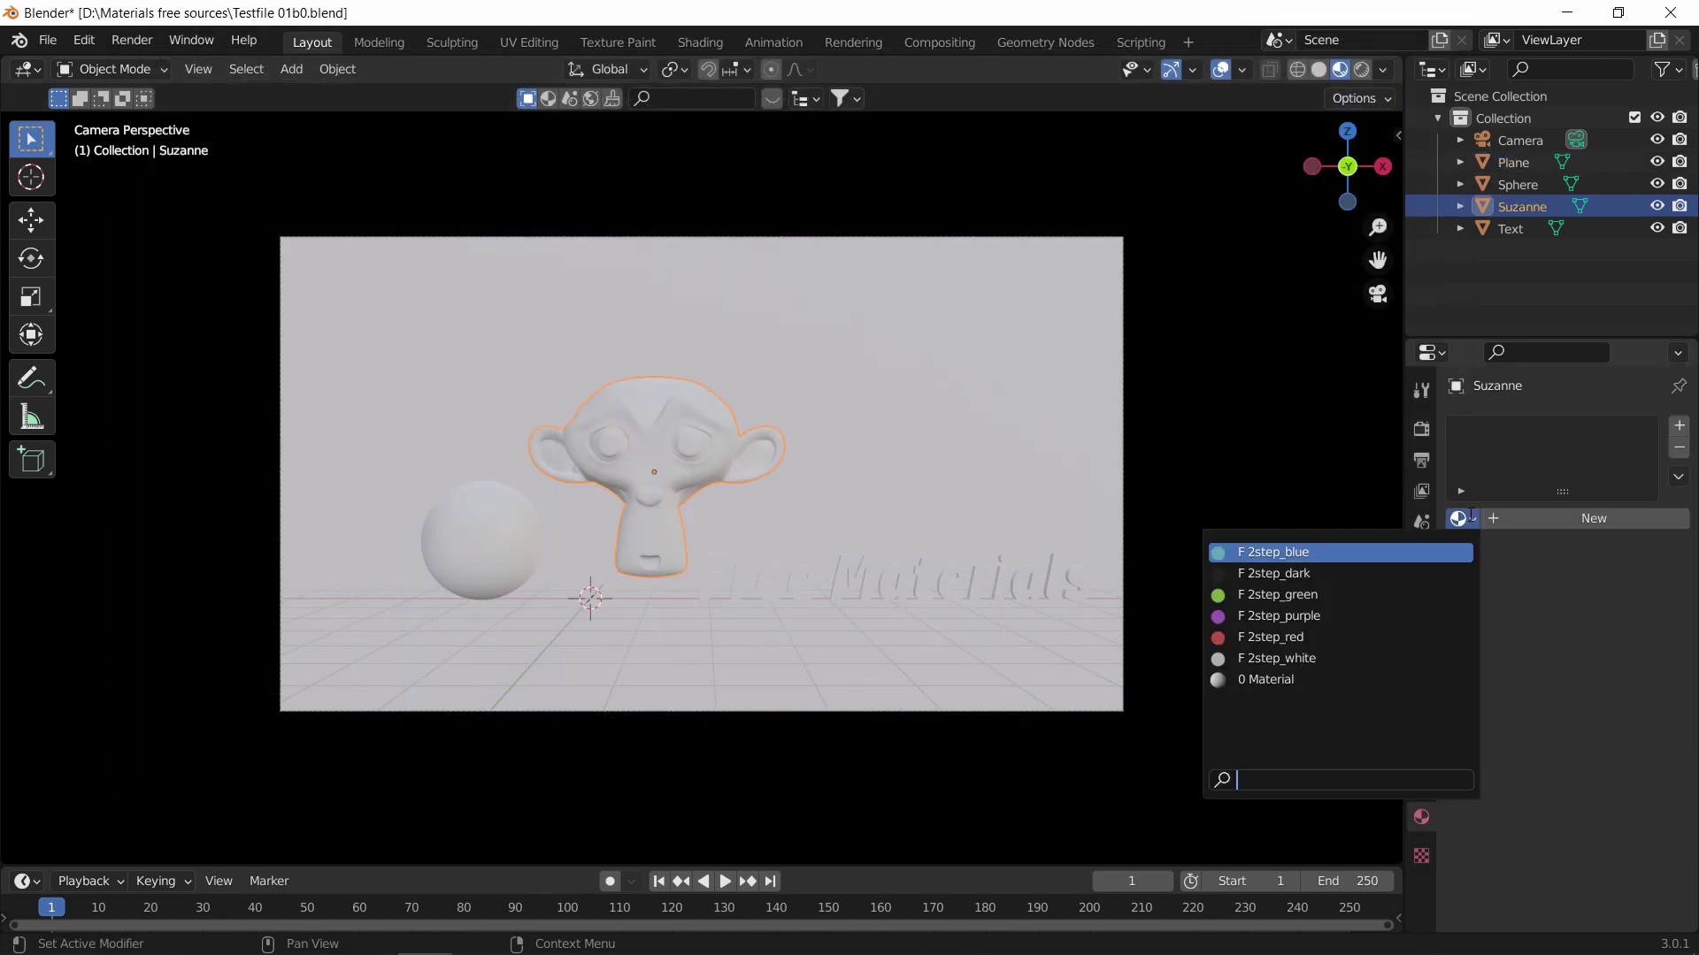
pyautogui.click(1327, 637)
# Assign 2step_purple to the plane and 2step_blue to the sphere
pyautogui.click(1049, 441)
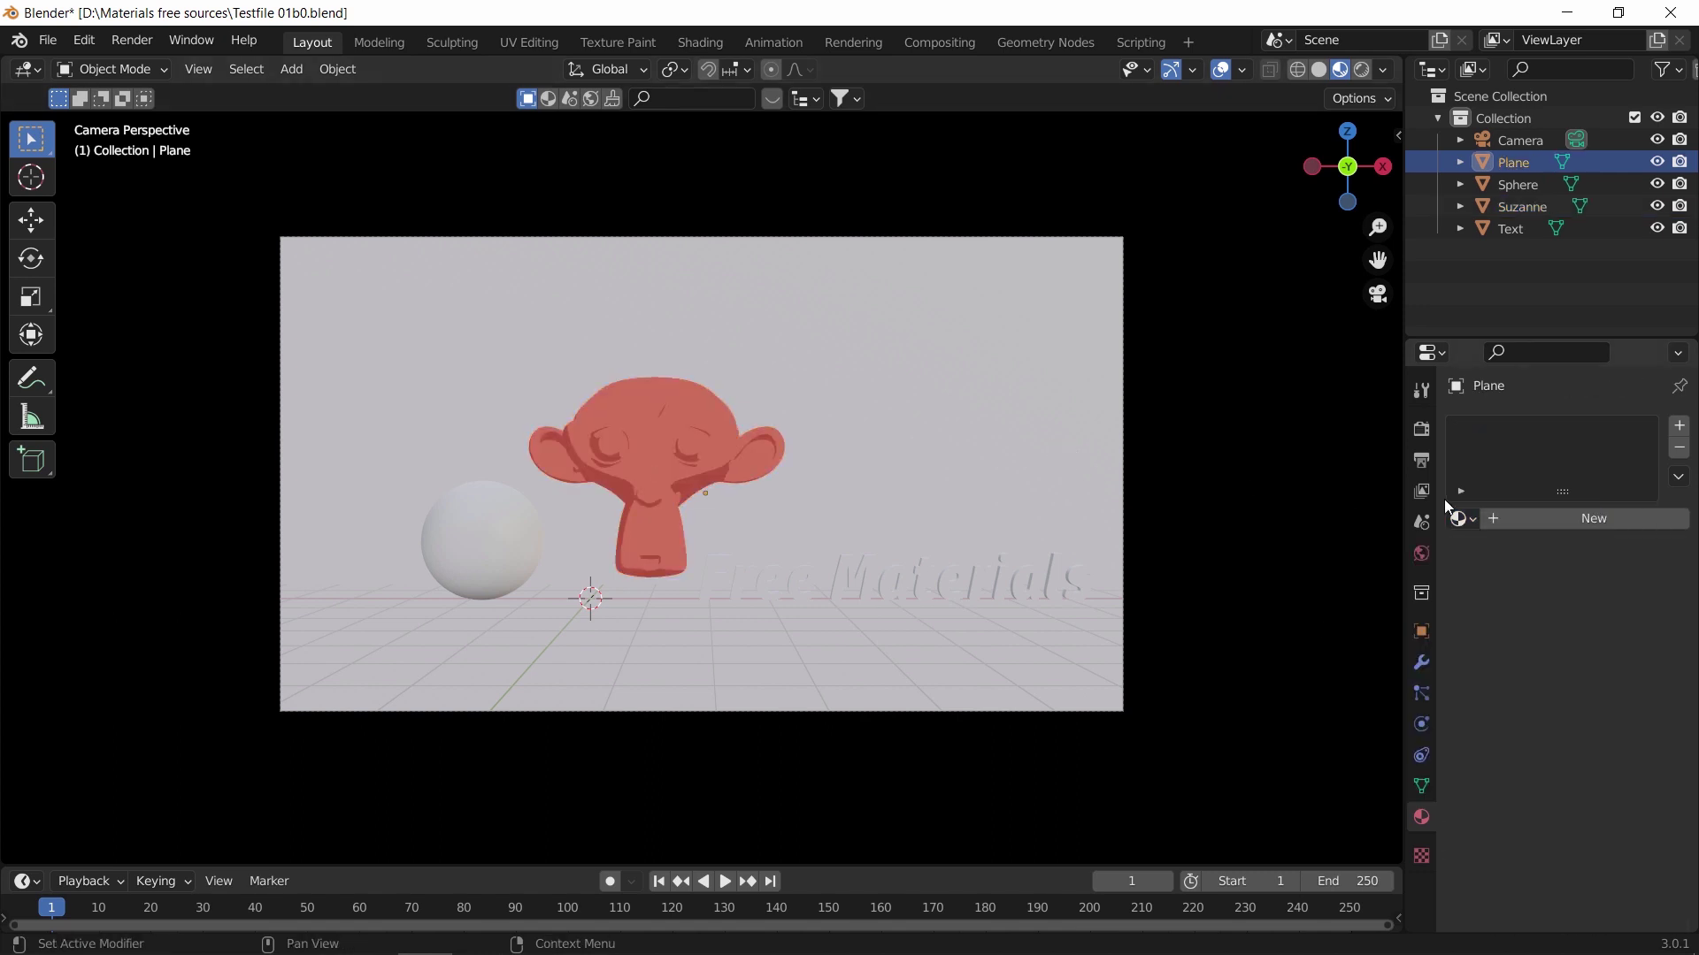
pyautogui.click(1459, 518)
pyautogui.click(1274, 616)
pyautogui.click(481, 538)
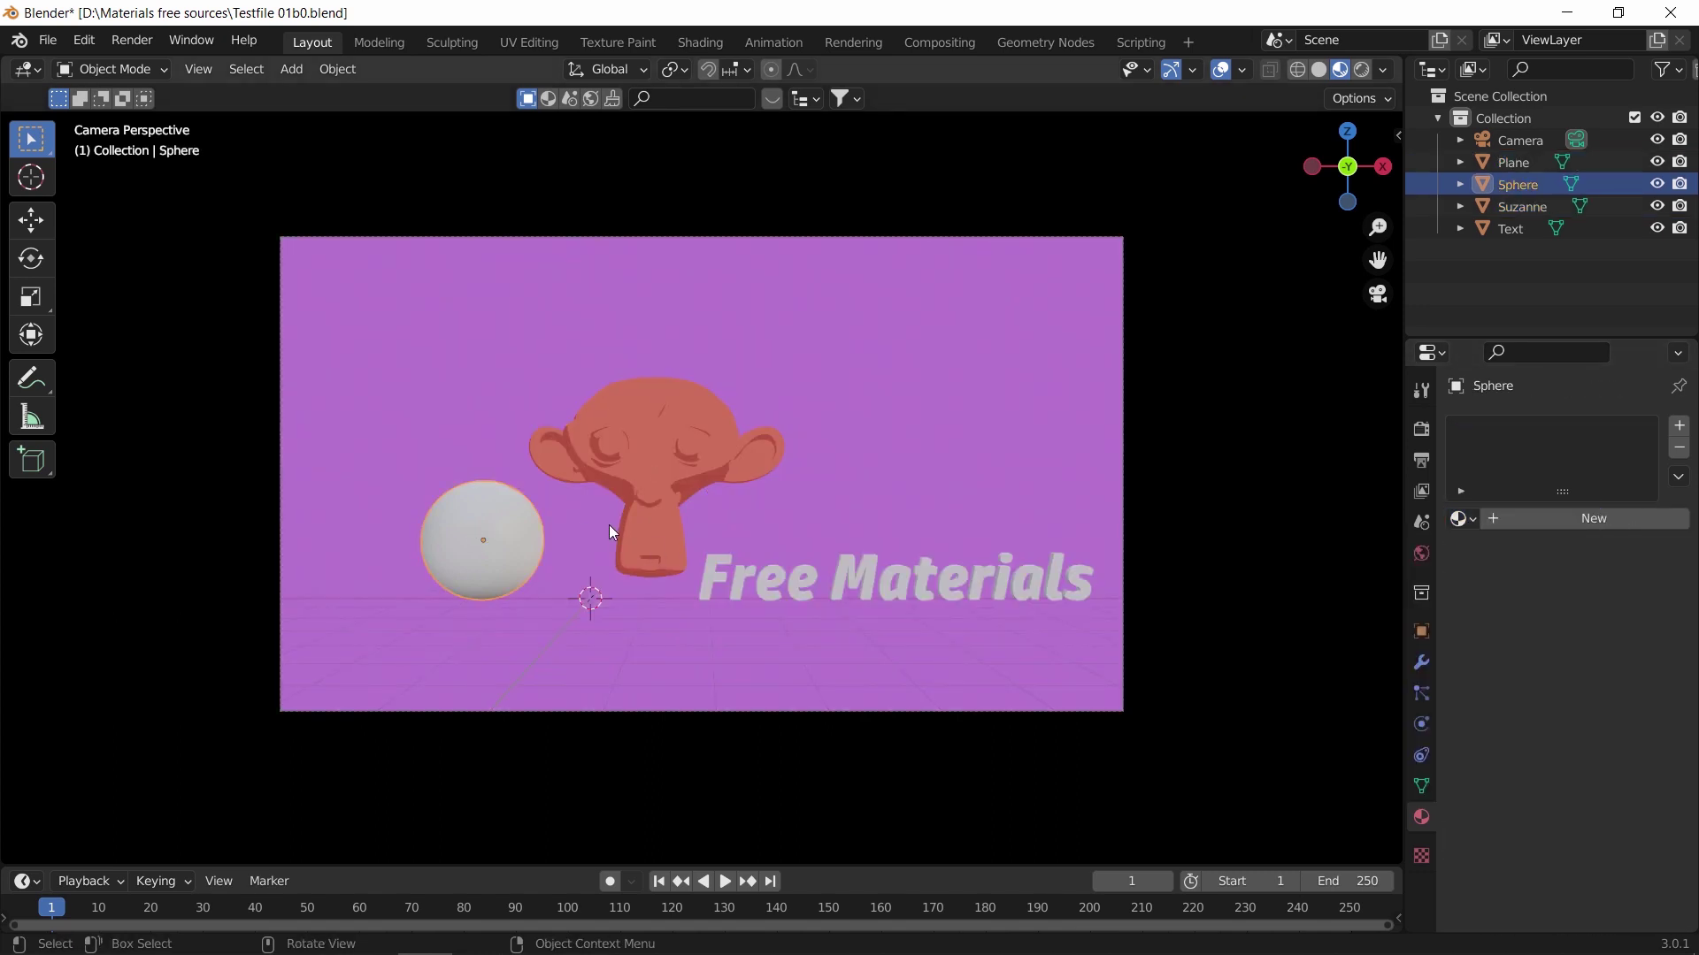
pyautogui.click(1459, 519)
pyautogui.click(1275, 552)
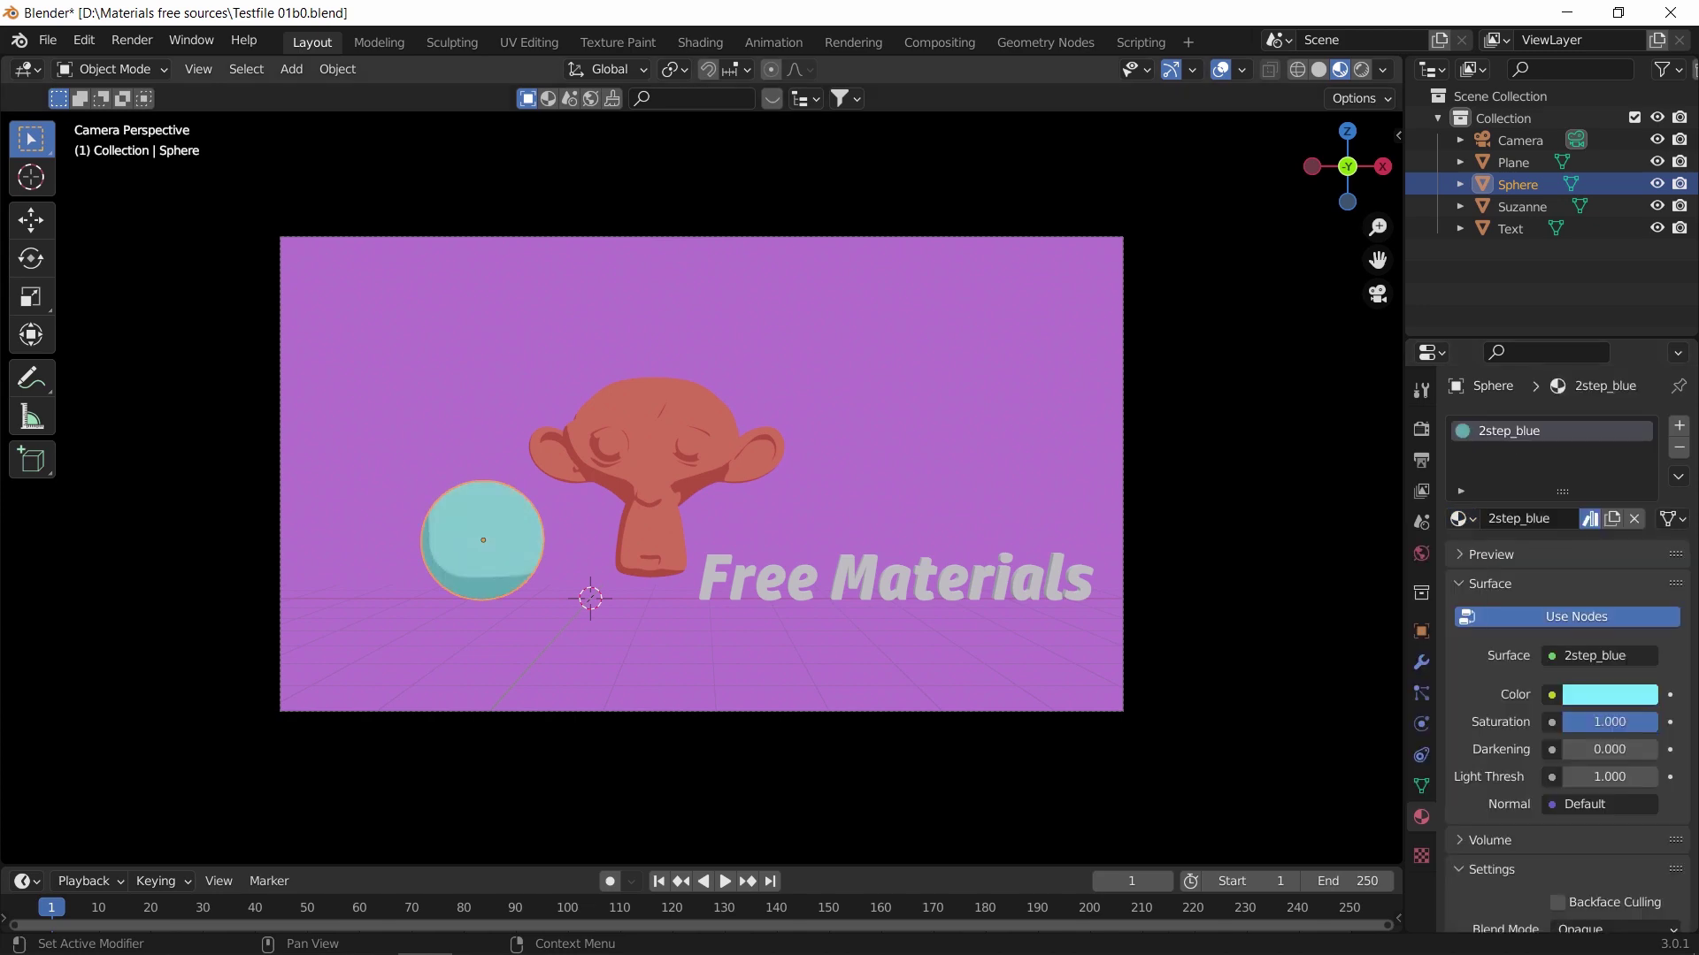